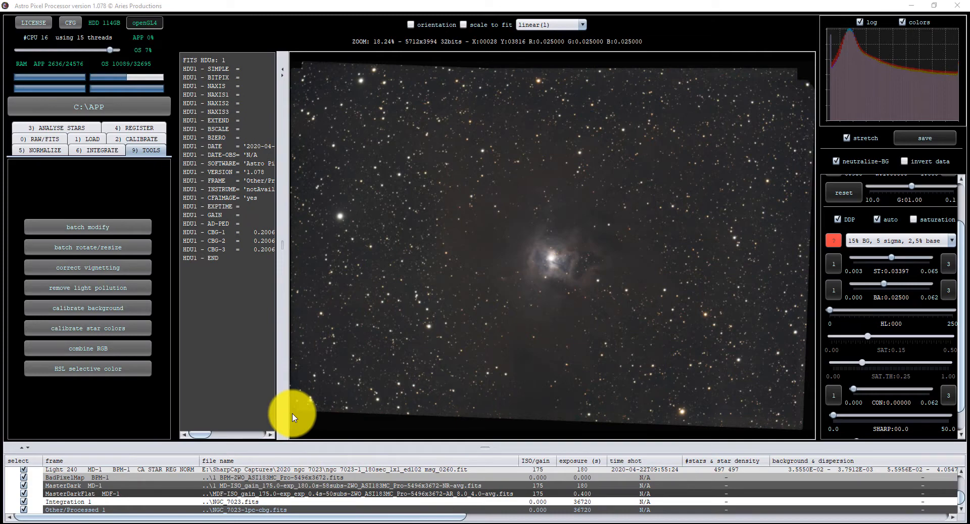
- Open the NGC_7023-lpc-cbg-St image from the C:\APP folder in Photoshop and collapse the actions list
{"action": "left_click", "coordinate": [130, 523]}
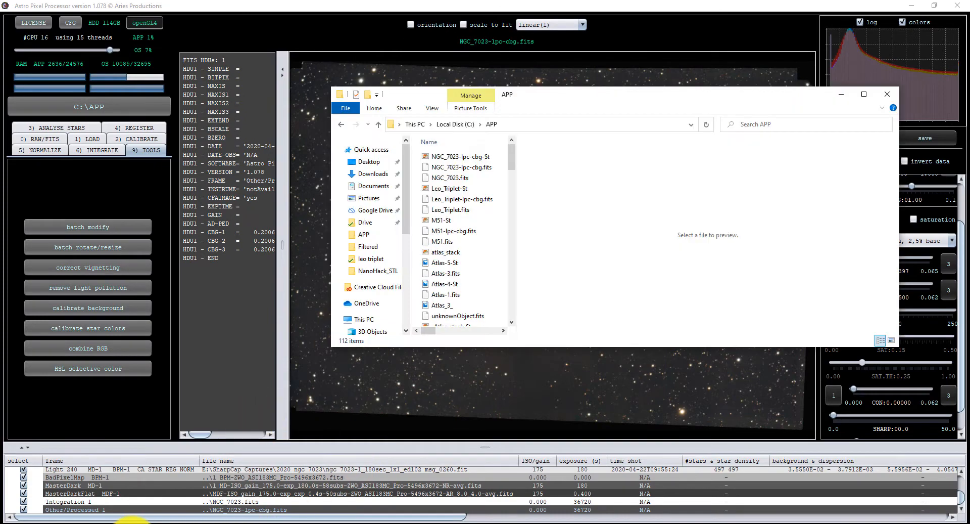
{"action": "left_click", "coordinate": [450, 161]}
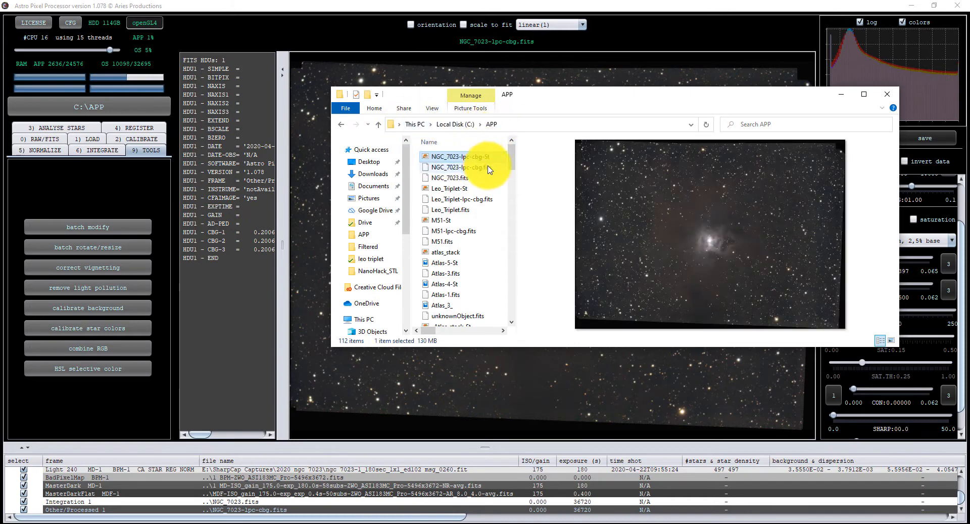
{"action": "right_click", "coordinate": [460, 159]}
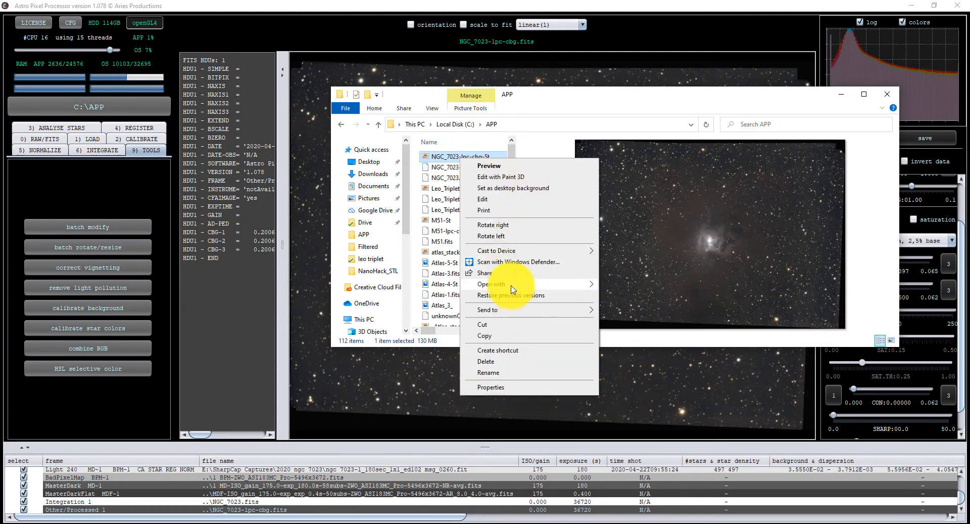
{"action": "mouse_move", "coordinate": [511, 284]}
{"action": "left_click", "coordinate": [632, 283]}
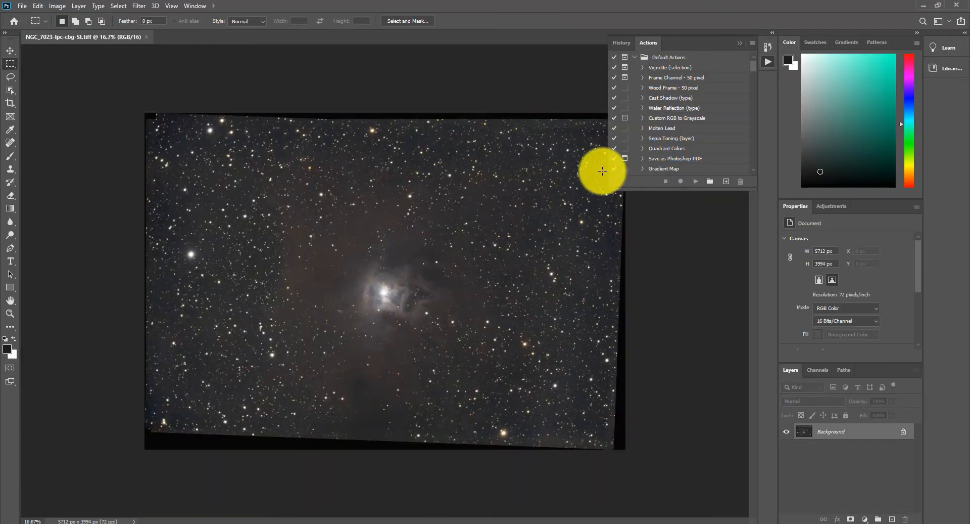
{"action": "left_click", "coordinate": [769, 61]}
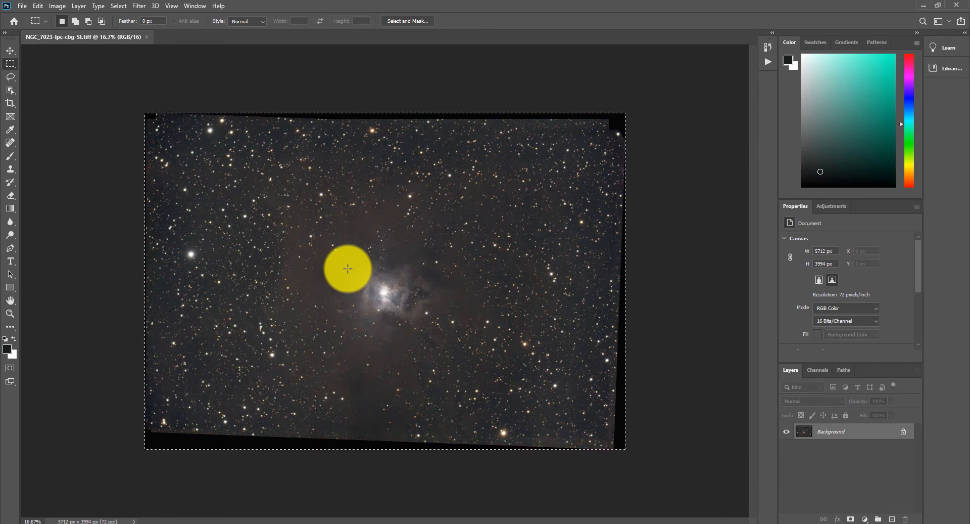
- Rotate the whole image about 2.07° counterclockwise to level the edges of the stacked frame
{"action": "key", "text": "ctrl+t"}
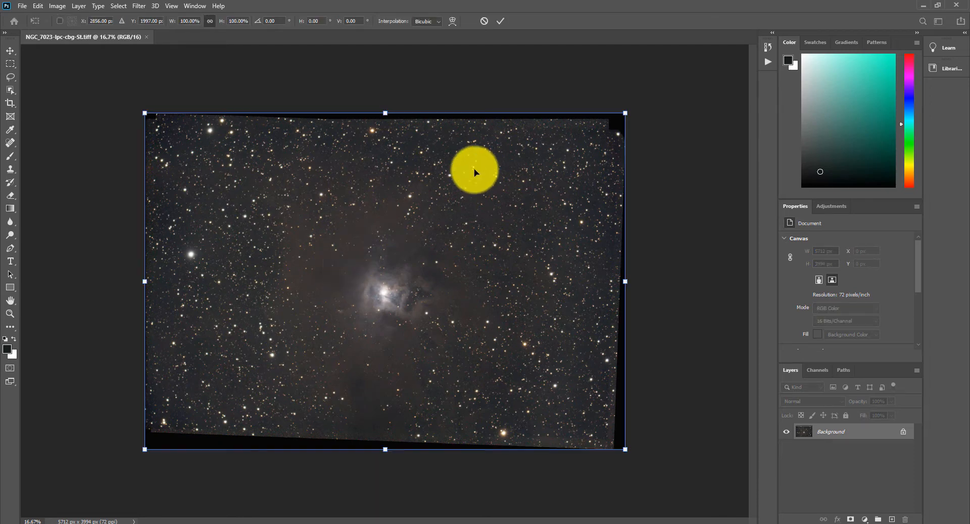
{"action": "left_click_drag", "start_coordinate": [641, 105], "coordinate": [633, 96]}
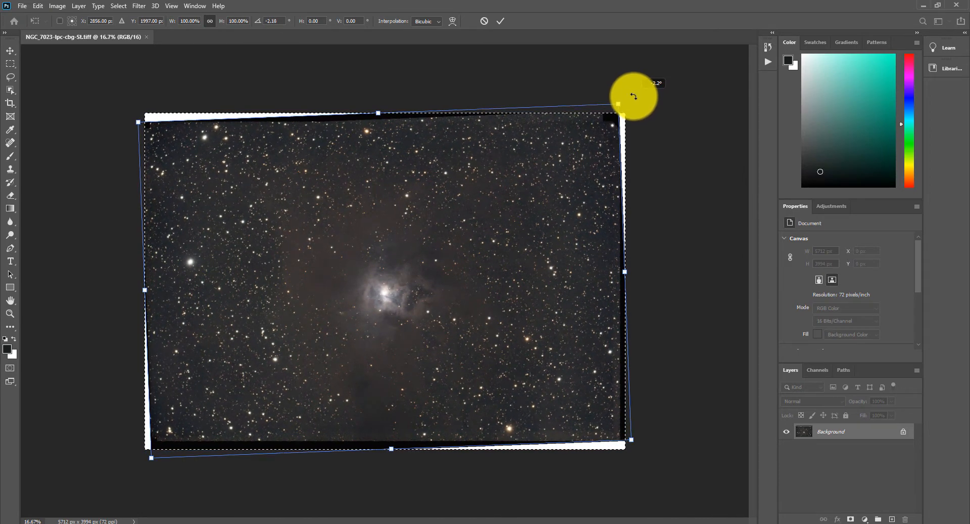
{"action": "left_click_drag", "start_coordinate": [634, 96], "coordinate": [633, 98]}
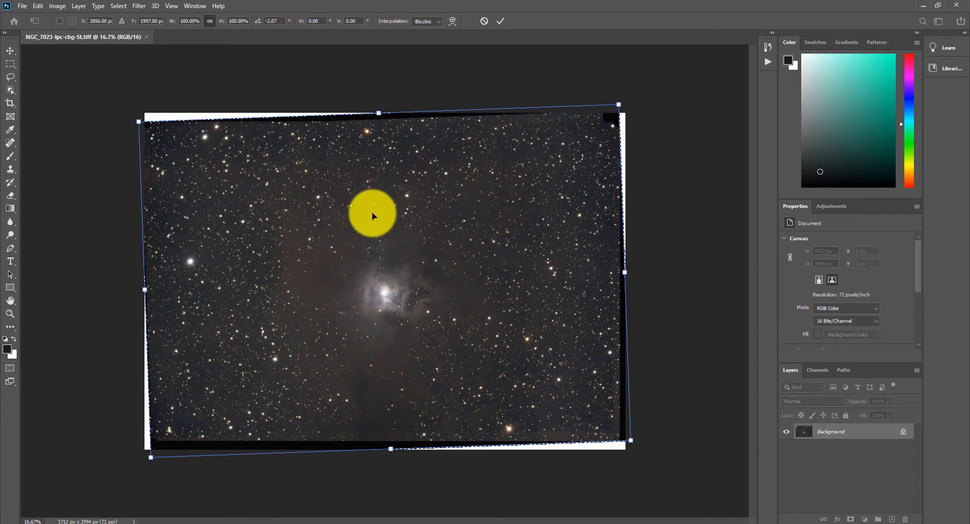
{"action": "key", "text": "Return"}
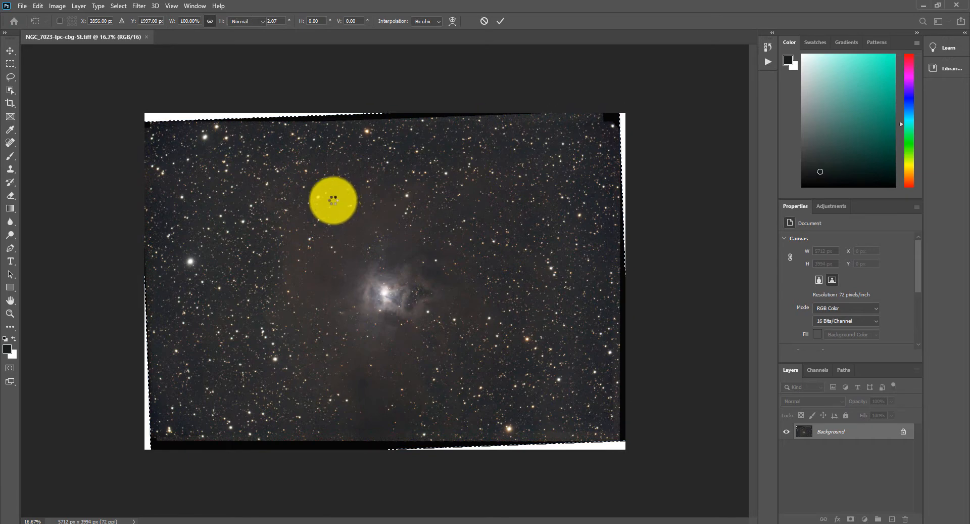
- Crop the image to about 5382 × 3702 px inside the black and white borders and clear the selection
{"action": "key", "text": "m"}
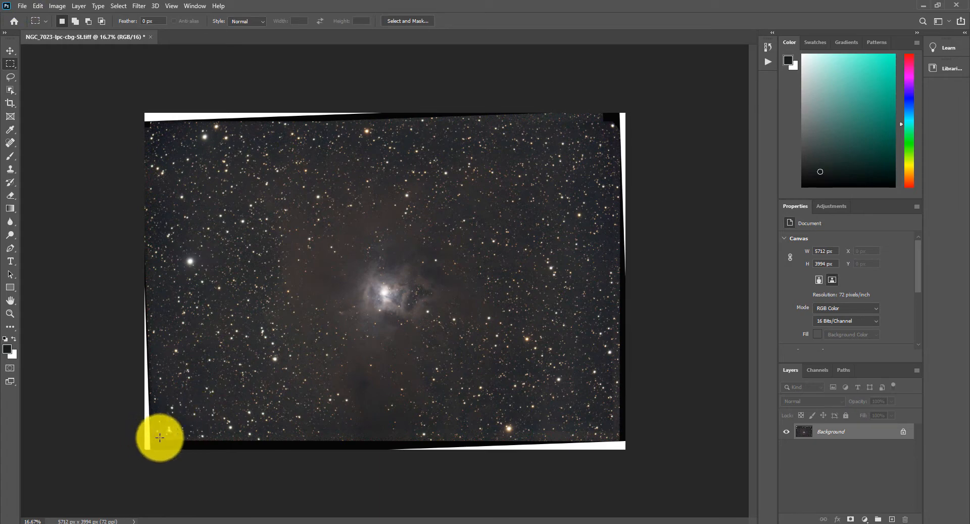
{"action": "left_click_drag", "start_coordinate": [162, 436], "coordinate": [615, 126]}
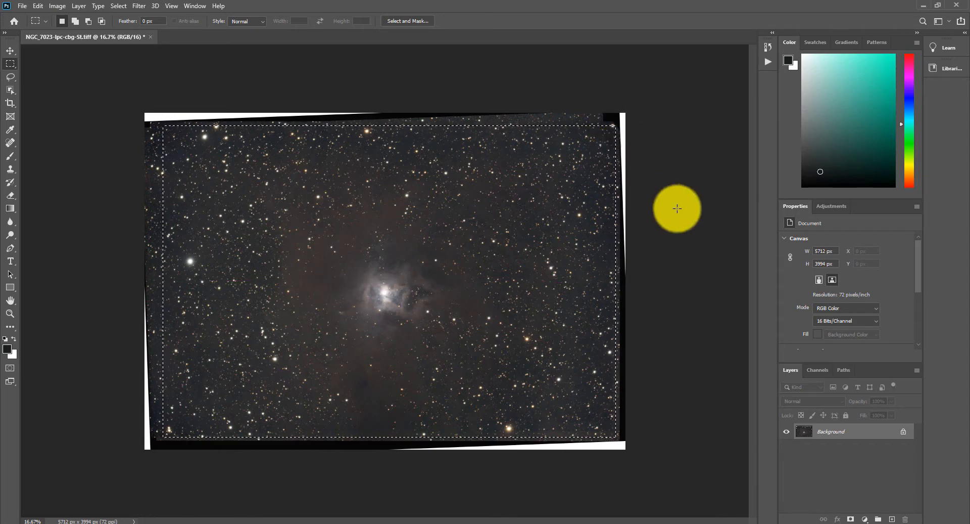
{"action": "left_click", "coordinate": [58, 6]}
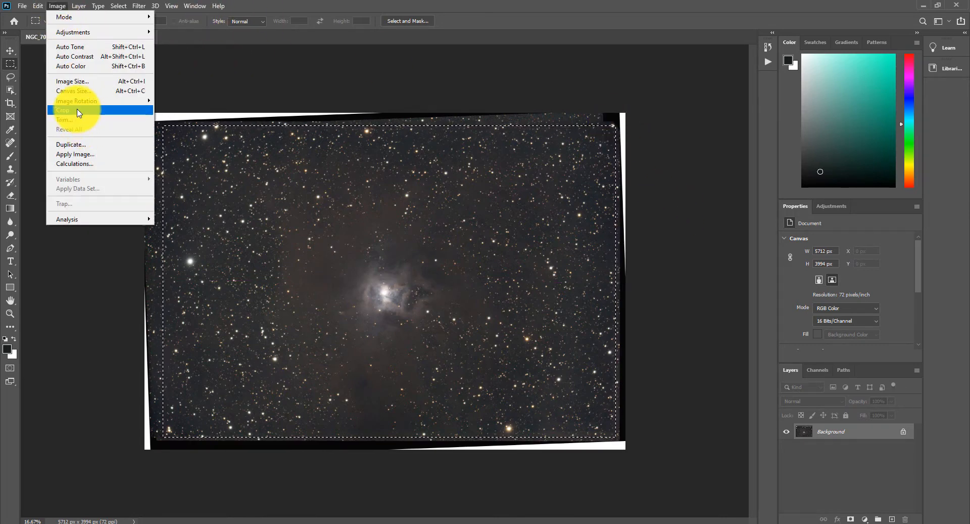
{"action": "left_click", "coordinate": [80, 112]}
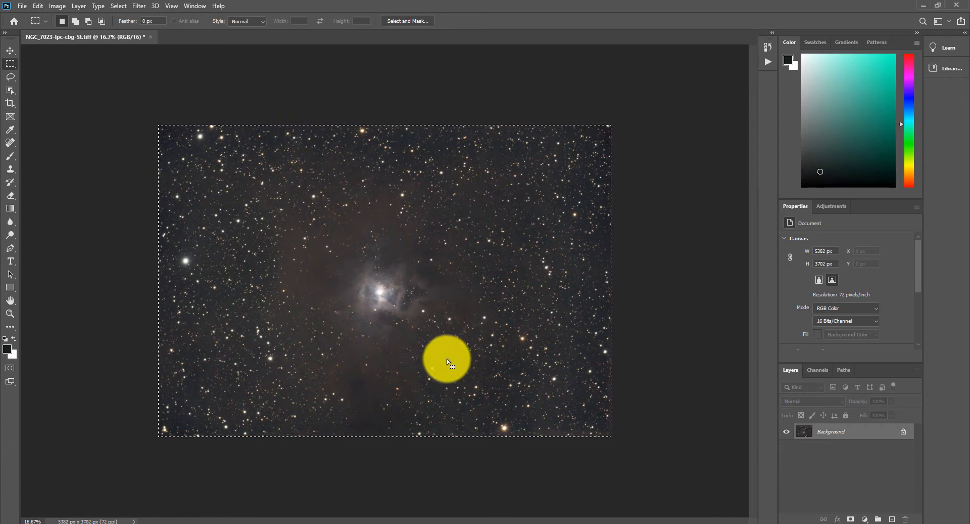
{"action": "key", "text": "ctrl+d"}
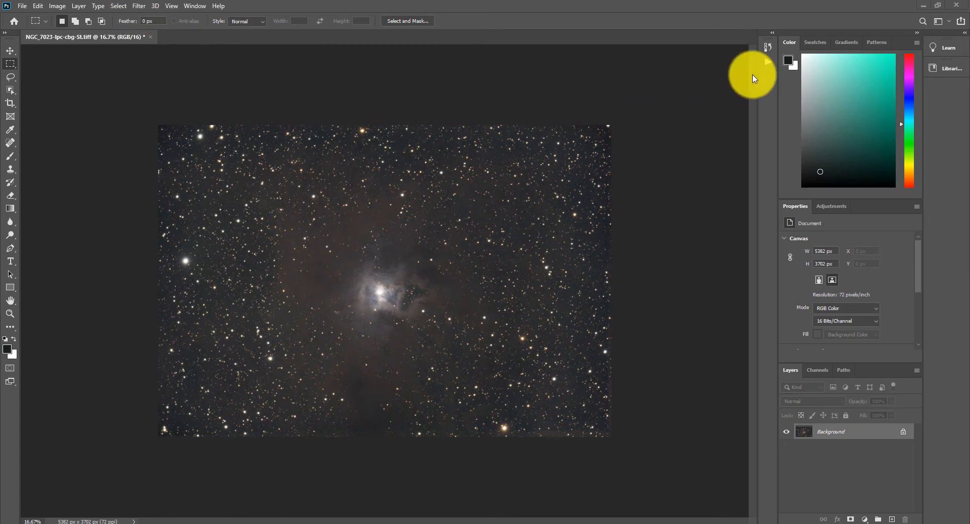
- Look through the installed astronomy action sets and the available filters and filter plug-ins
{"action": "left_click", "coordinate": [768, 62]}
{"action": "scroll", "coordinate": [693, 126], "scroll_direction": "down", "scroll_amount": 3}
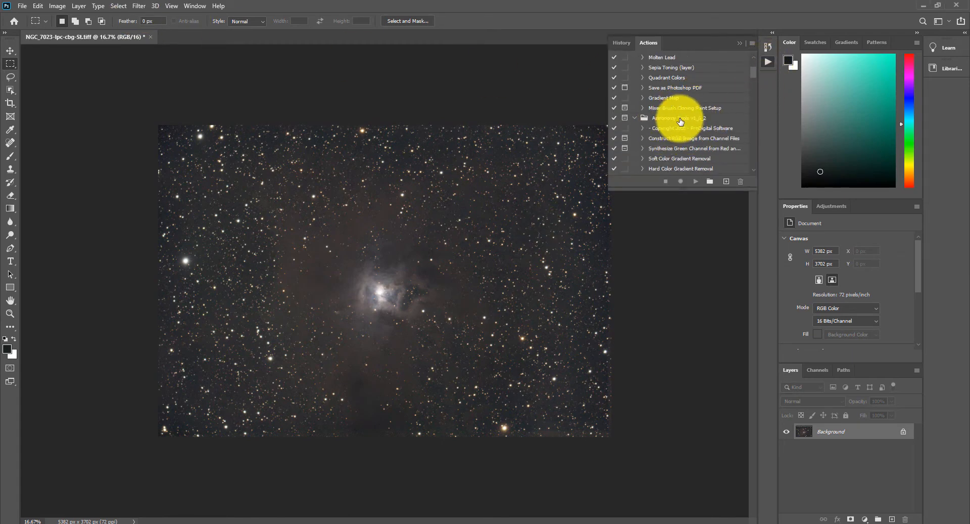
{"action": "scroll", "coordinate": [679, 139], "scroll_direction": "down", "scroll_amount": 5}
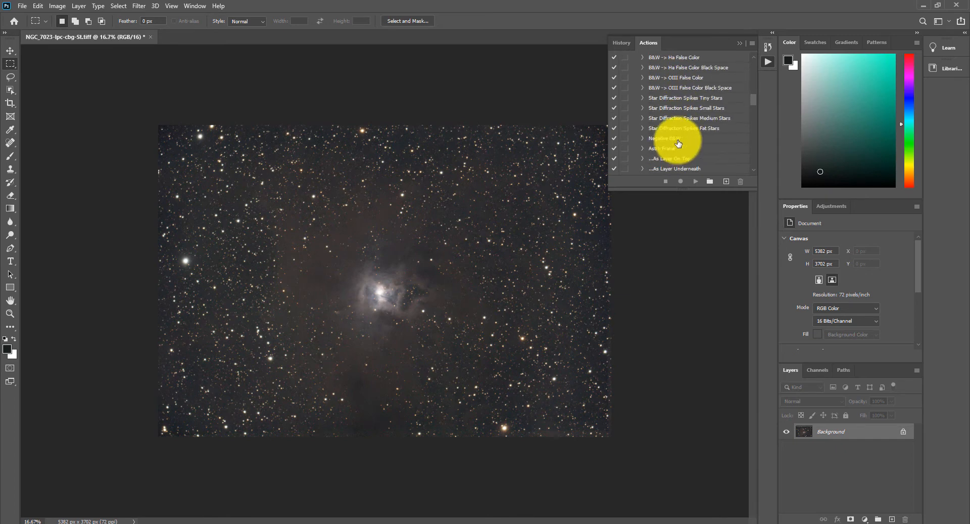
{"action": "scroll", "coordinate": [678, 144], "scroll_direction": "down", "scroll_amount": 3}
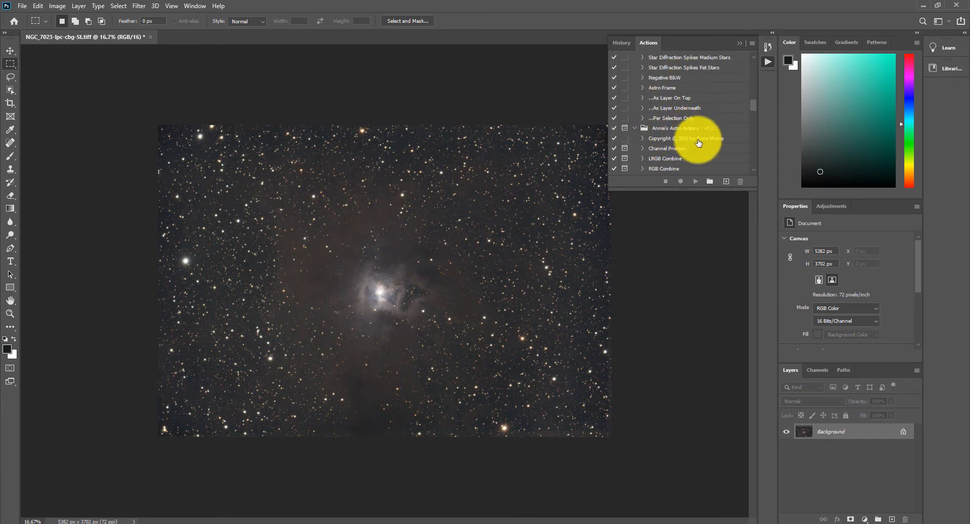
{"action": "left_click", "coordinate": [139, 6]}
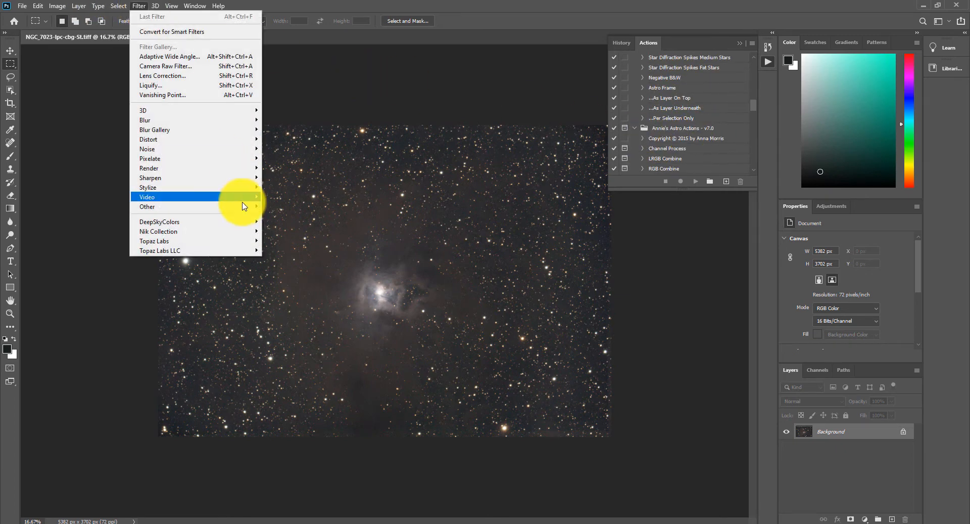
{"action": "mouse_move", "coordinate": [227, 231]}
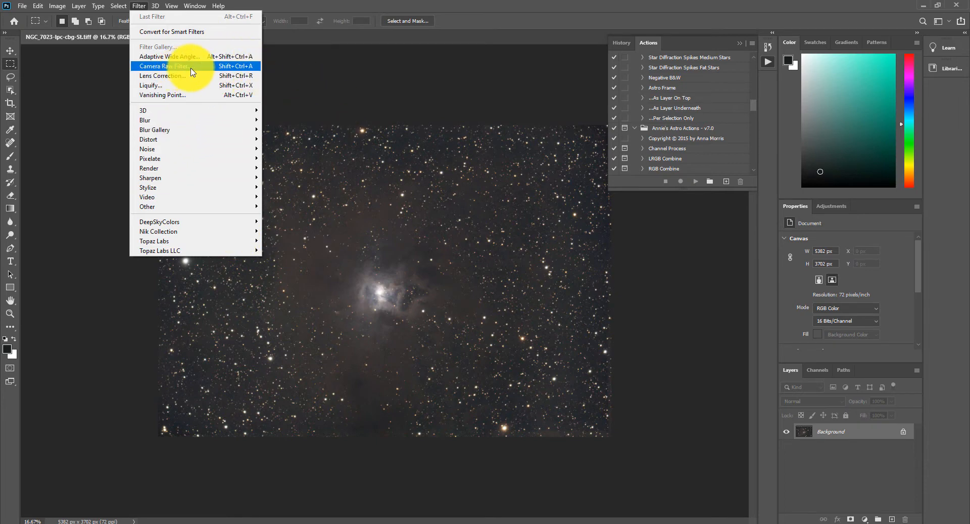
{"action": "left_click", "coordinate": [369, 39]}
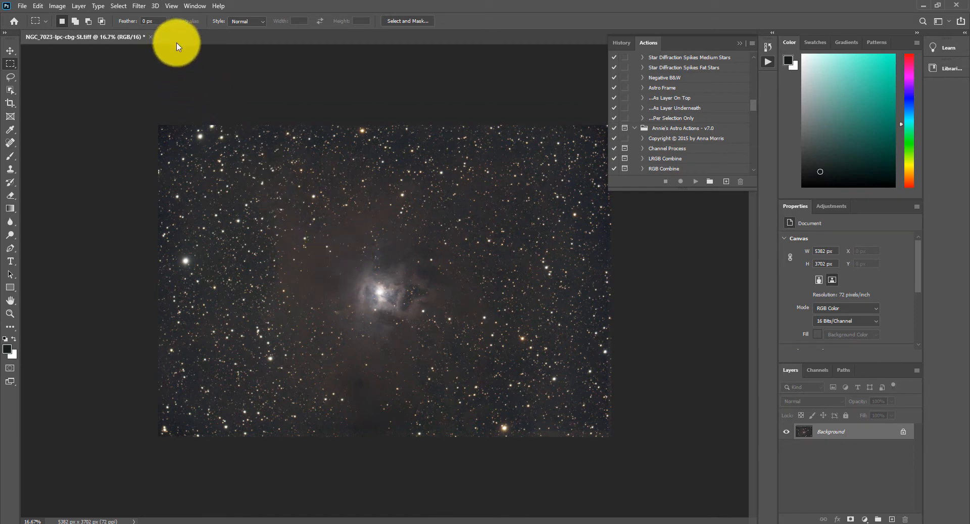
- Apply a Levels adjustment to the RGB channel with input black 25, midtone 1.28 and white 255
{"action": "left_click", "coordinate": [59, 7]}
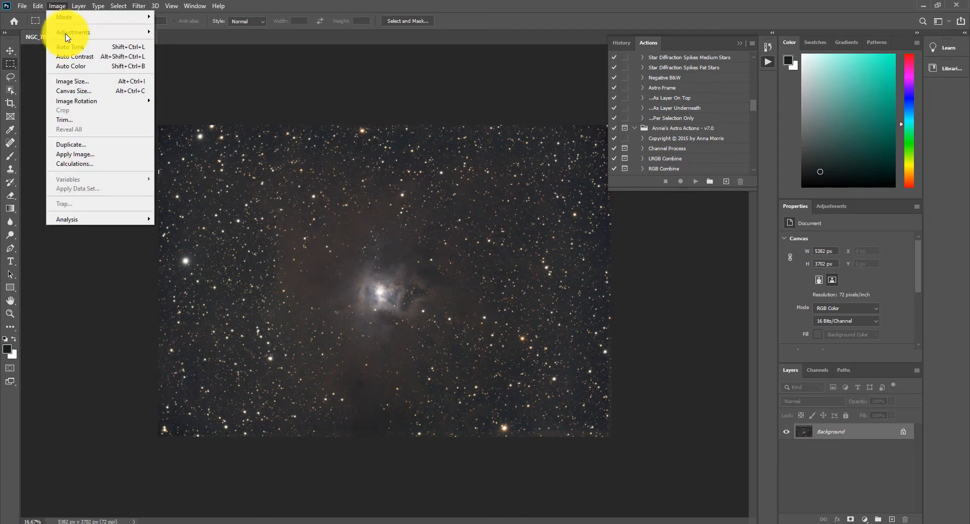
{"action": "mouse_move", "coordinate": [69, 32]}
{"action": "left_click", "coordinate": [194, 42]}
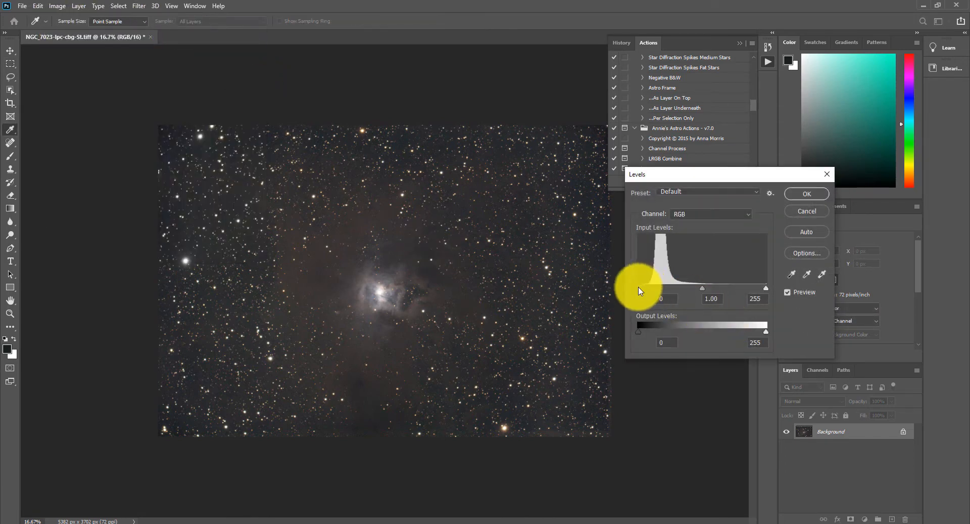
{"action": "left_click_drag", "start_coordinate": [639, 290], "coordinate": [697, 293]}
{"action": "left_click", "coordinate": [697, 293]}
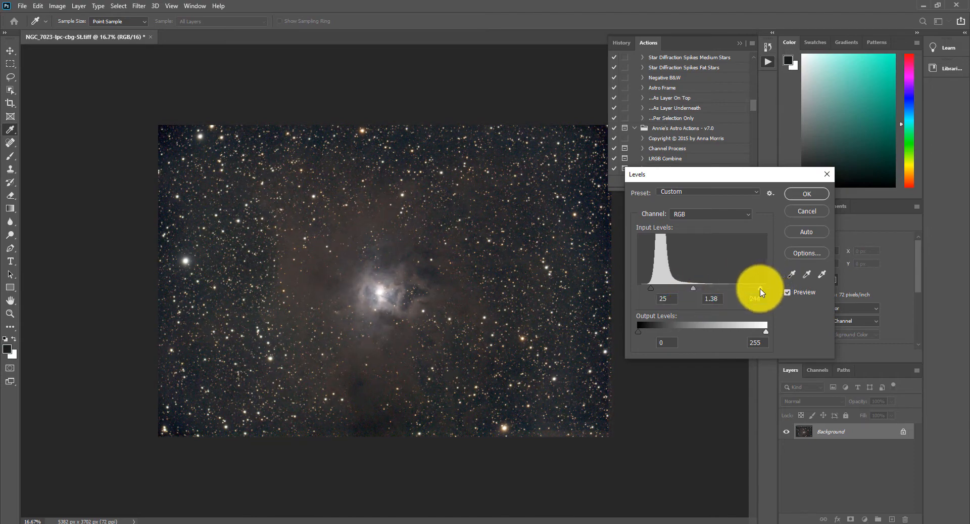
{"action": "mouse_move", "coordinate": [761, 292]}
{"action": "left_mouse_down"}
{"action": "mouse_move", "coordinate": [753, 292]}
{"action": "mouse_move", "coordinate": [767, 296]}
{"action": "left_mouse_up"}
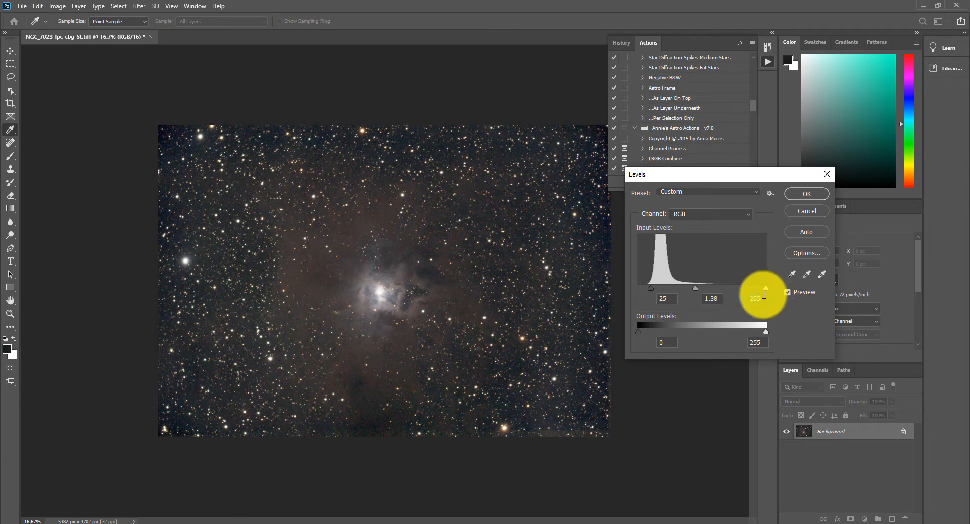
{"action": "key", "text": "m"}
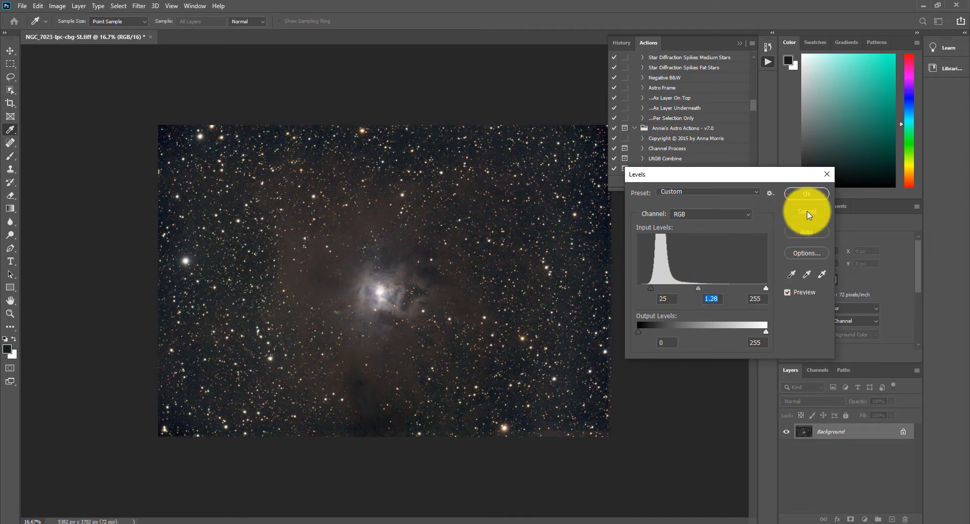
{"action": "left_click", "coordinate": [808, 195]}
- In the Camera Raw filter, brighten the RGB point tone curve with a raised highlight point and a shadow point at input 58, output 81
{"action": "left_click", "coordinate": [145, 6]}
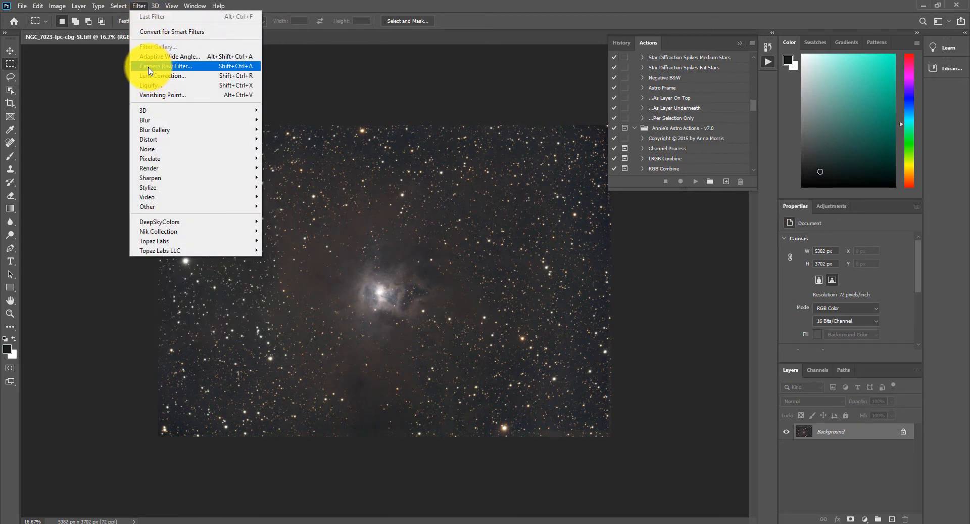
{"action": "left_click", "coordinate": [161, 67]}
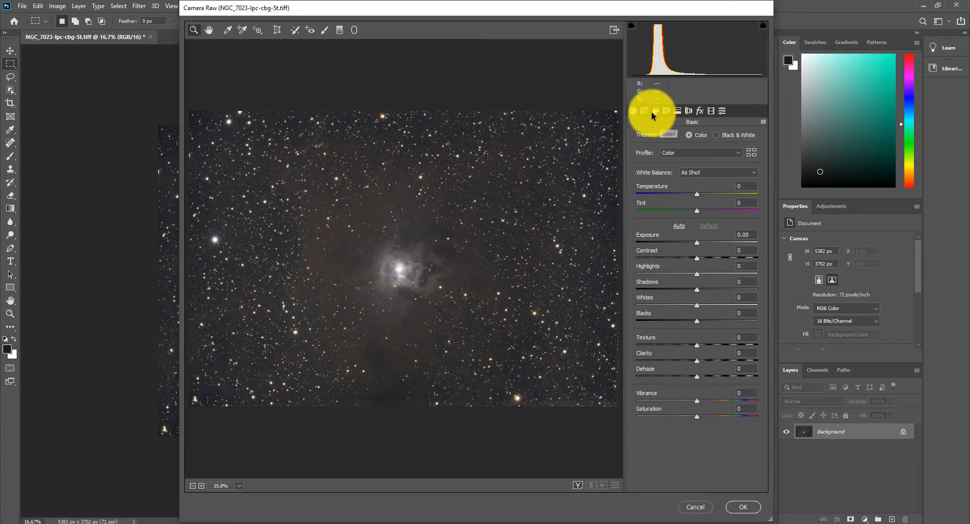
{"action": "left_click", "coordinate": [645, 111]}
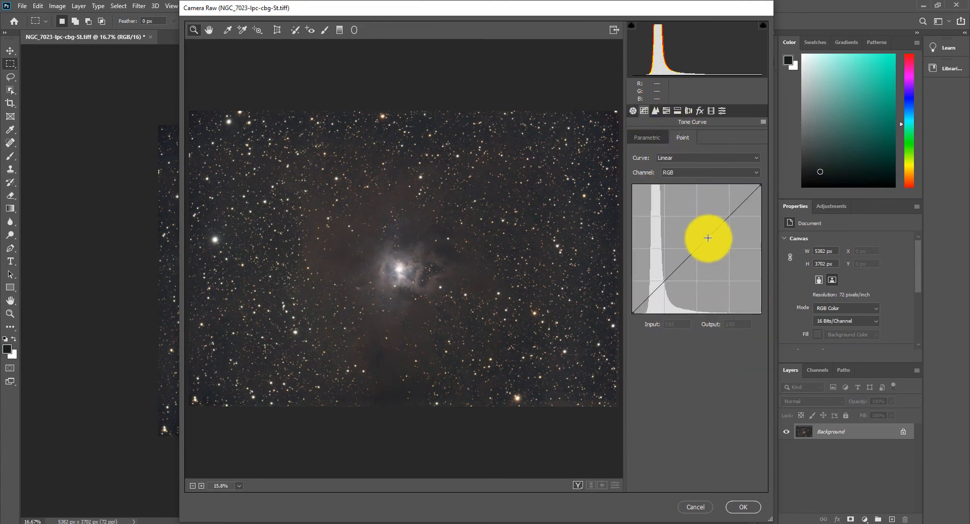
{"action": "left_click", "coordinate": [702, 158]}
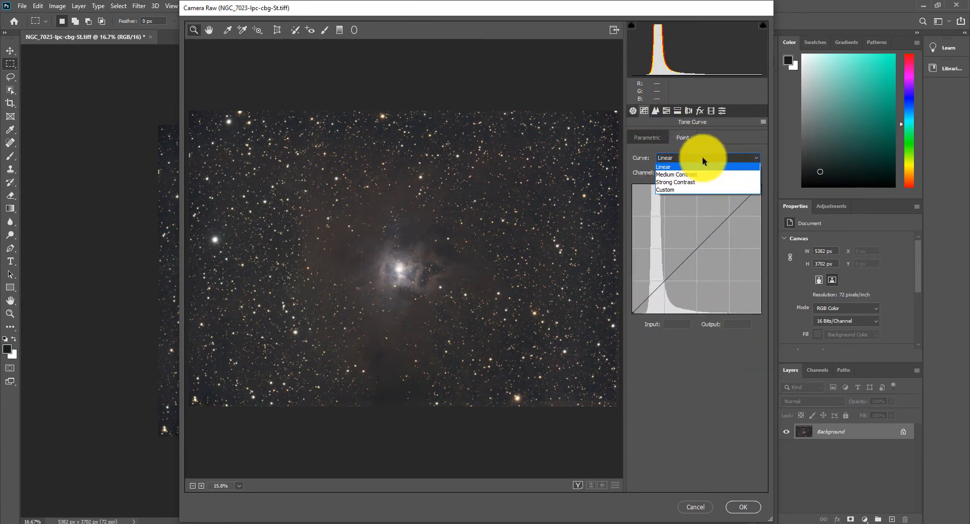
{"action": "left_click", "coordinate": [714, 149]}
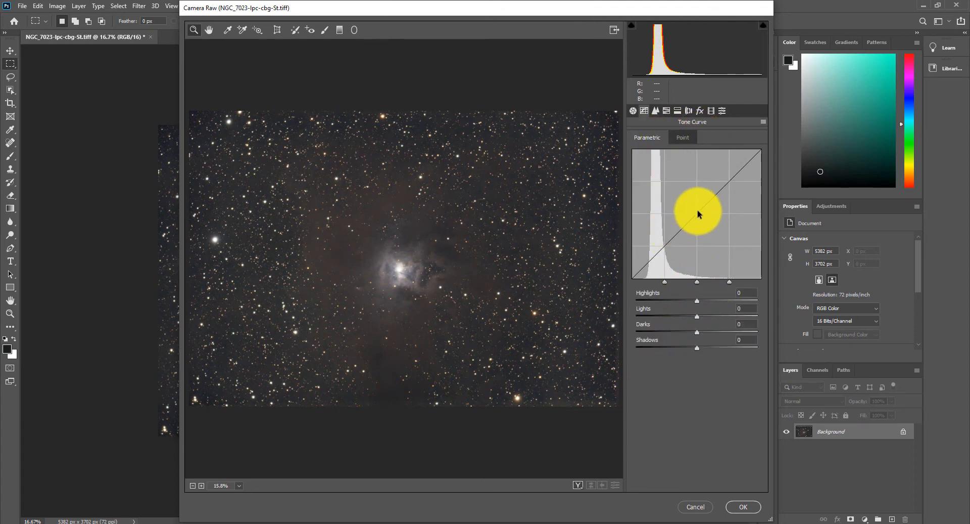
{"action": "left_click", "coordinate": [683, 136]}
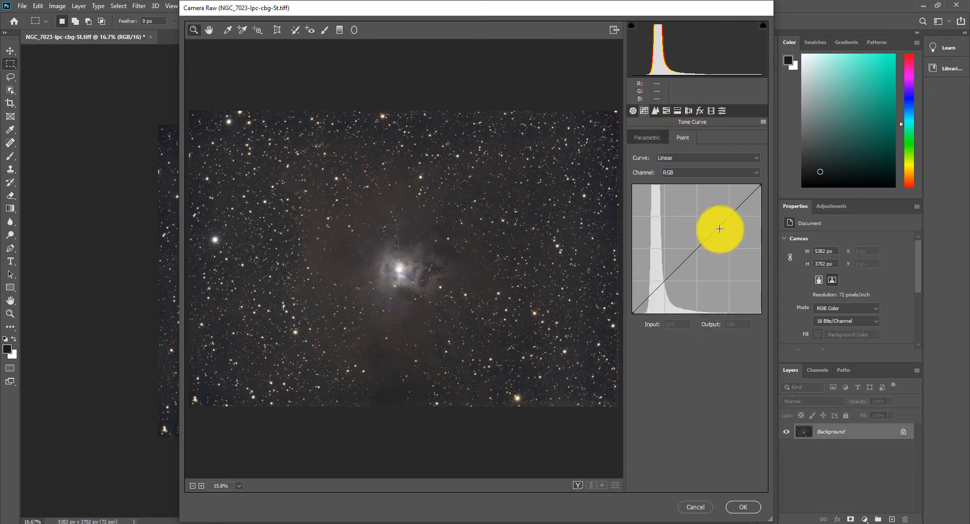
{"action": "left_click_drag", "start_coordinate": [714, 229], "coordinate": [726, 202]}
{"action": "left_click_drag", "start_coordinate": [661, 269], "coordinate": [661, 272]}
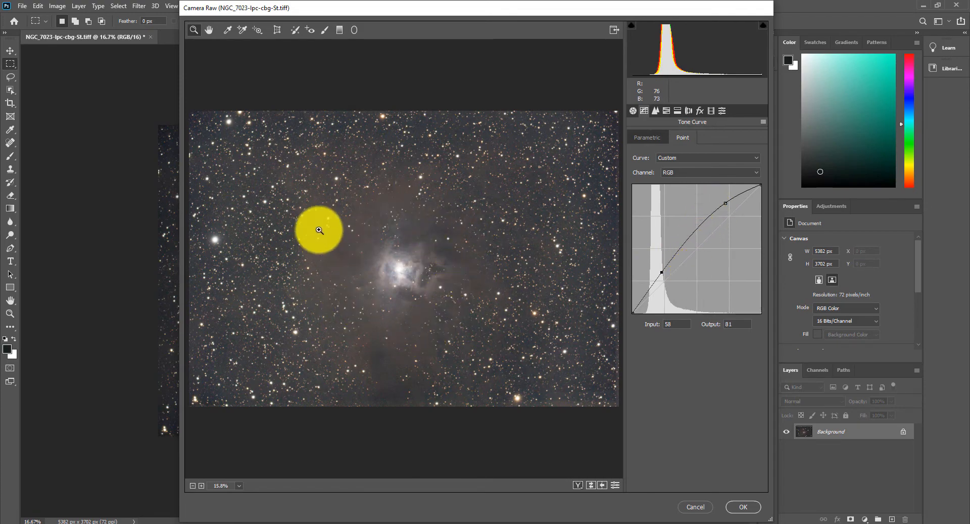
{"action": "left_click_drag", "start_coordinate": [319, 229], "coordinate": [368, 309]}
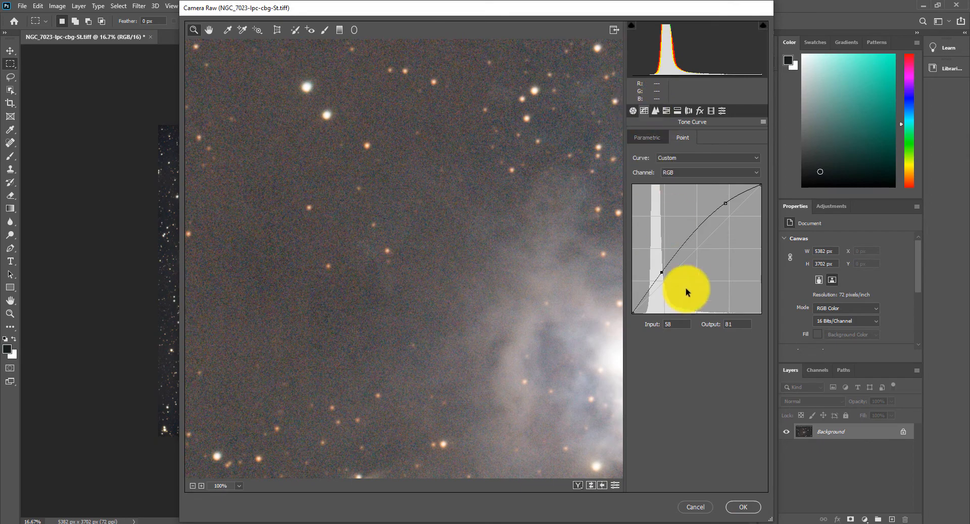
{"action": "right_click", "coordinate": [453, 399]}
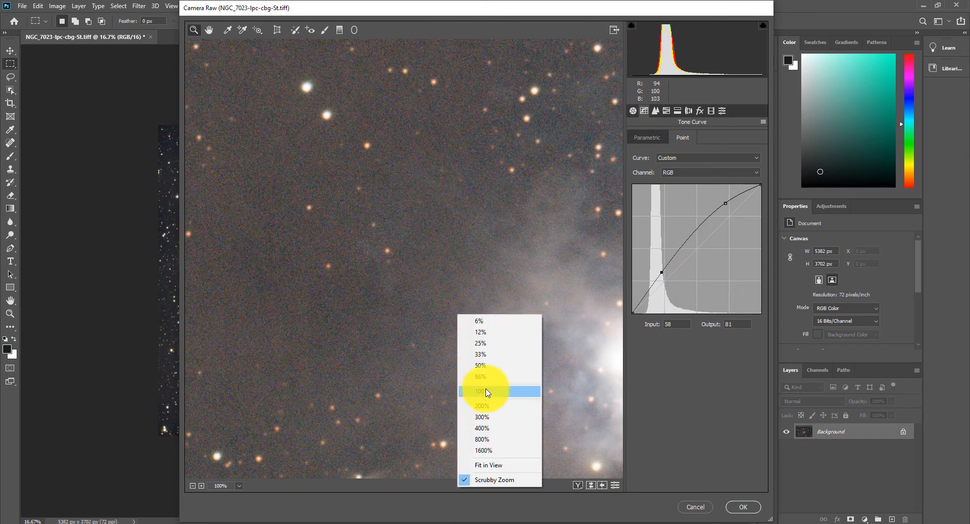
{"action": "left_click", "coordinate": [493, 465]}
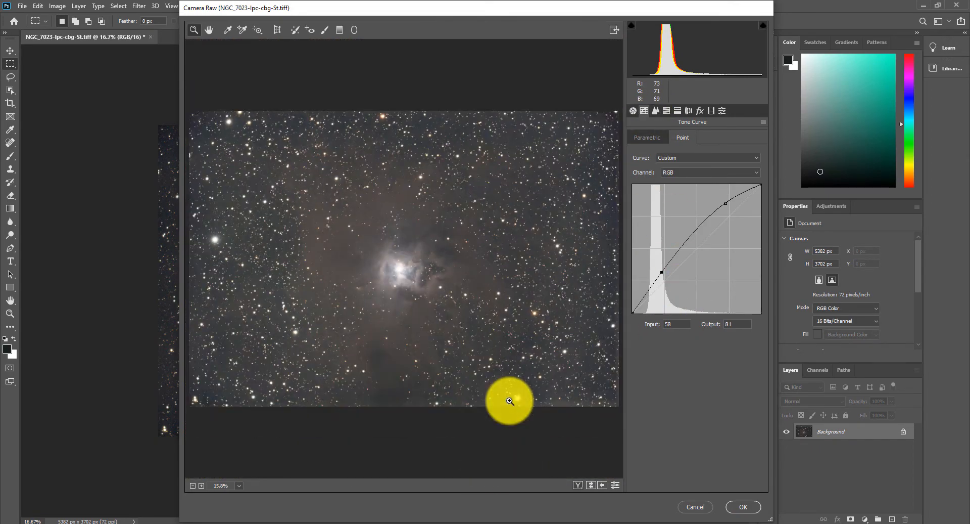
- Set the basic adjustments to Texture -63, Clarity +18, Highlights -41, Whites -33, Contrast +28 and Dehaze +12
{"action": "left_click", "coordinate": [633, 111]}
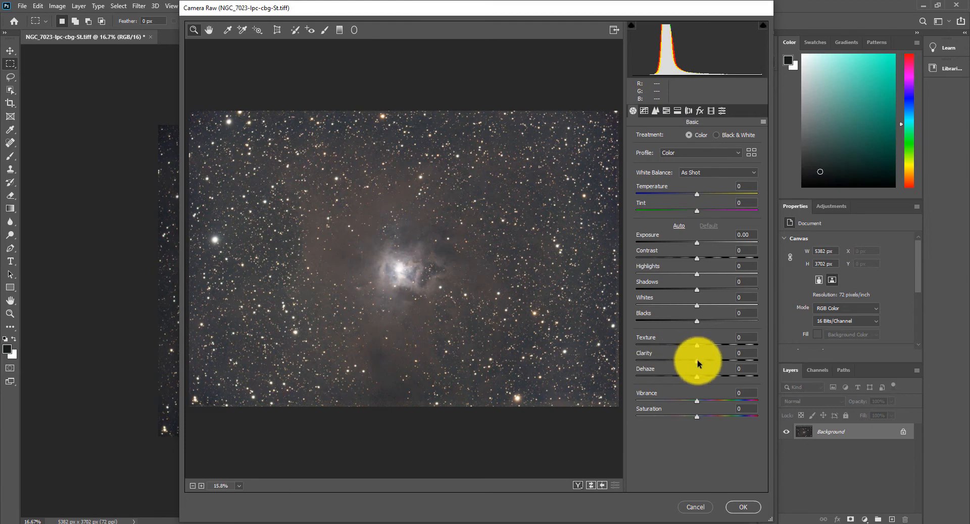
{"action": "left_click_drag", "start_coordinate": [699, 362], "coordinate": [662, 345]}
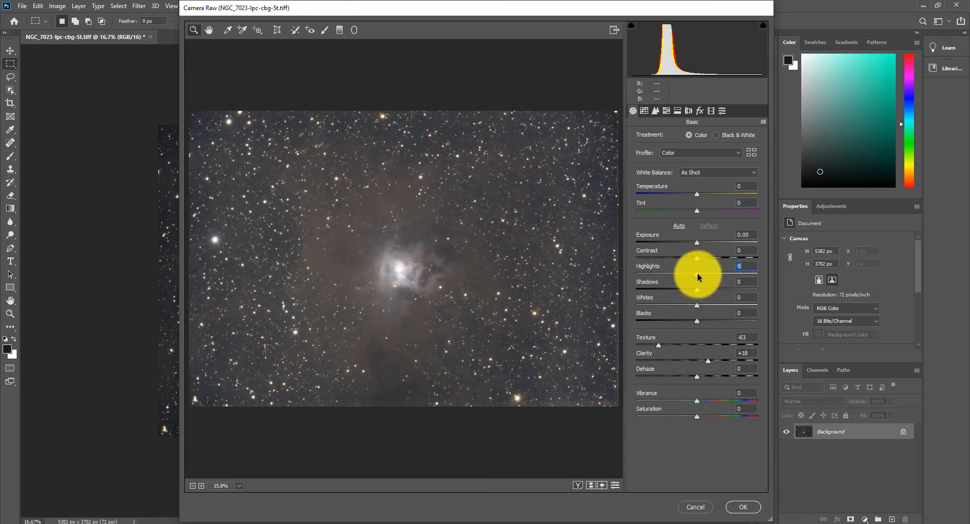
{"action": "left_click_drag", "start_coordinate": [698, 274], "coordinate": [684, 306]}
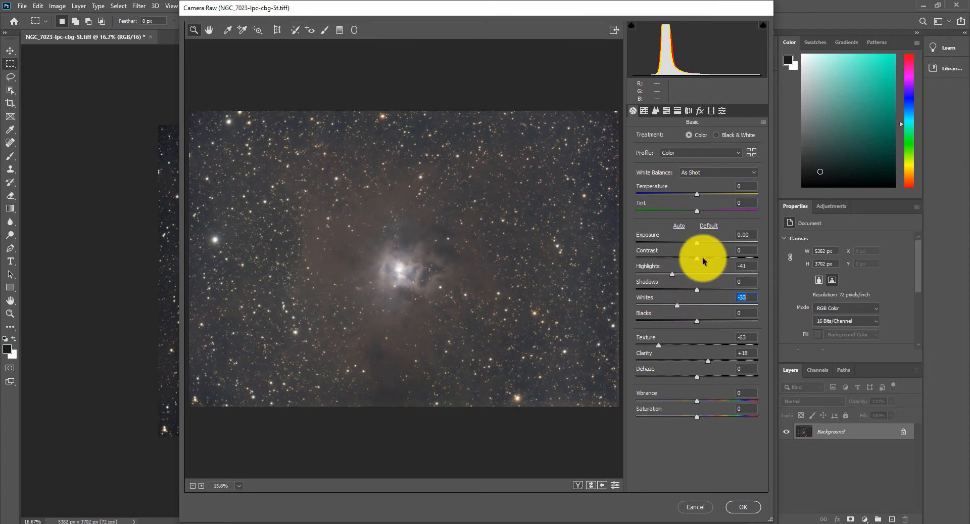
{"action": "left_click_drag", "start_coordinate": [707, 260], "coordinate": [716, 263]}
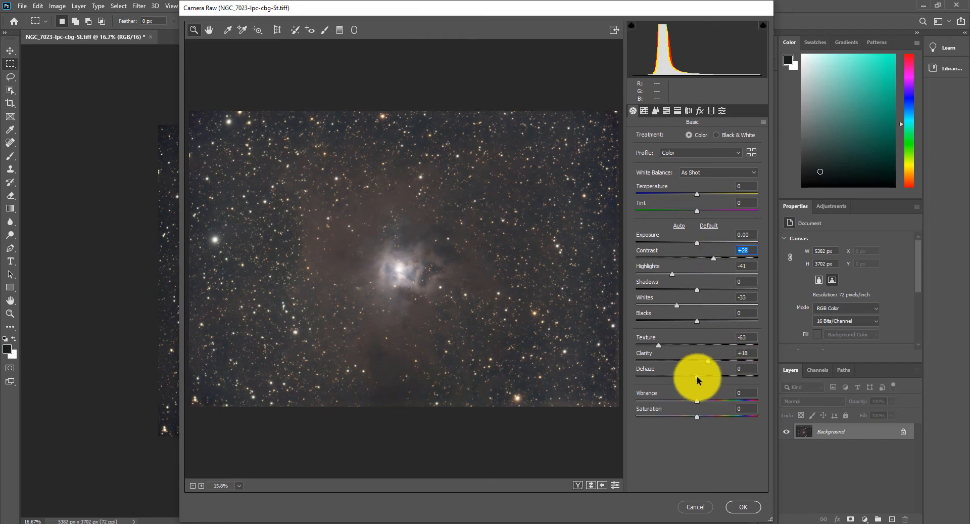
{"action": "mouse_move", "coordinate": [696, 376]}
{"action": "left_mouse_down"}
{"action": "mouse_move", "coordinate": [689, 378]}
{"action": "mouse_move", "coordinate": [704, 379]}
{"action": "mouse_move", "coordinate": [685, 378]}
{"action": "mouse_move", "coordinate": [708, 381]}
{"action": "left_mouse_up"}
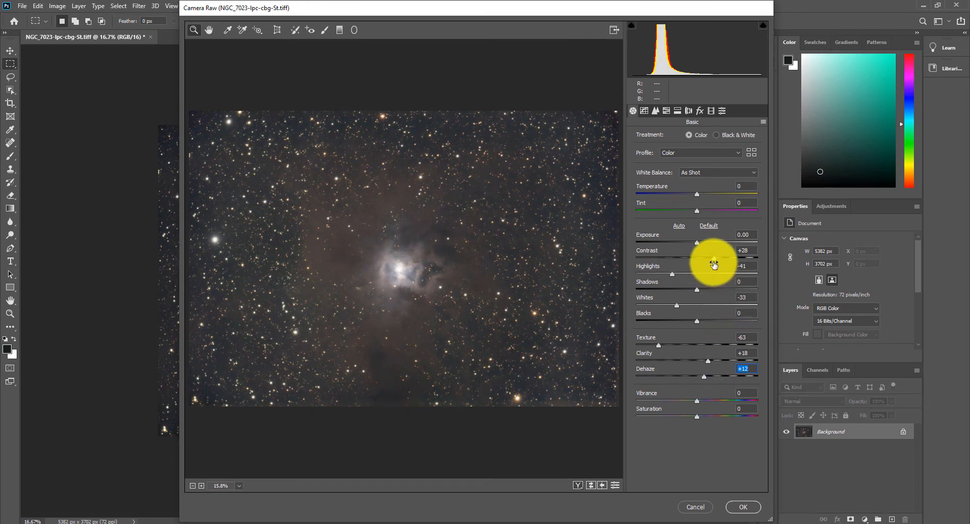
- Try luminance noise reduction of 54 and a sharpening amount of 91 on the nebula at 100% view, and reset the sharpening to 0
{"action": "left_click", "coordinate": [655, 110]}
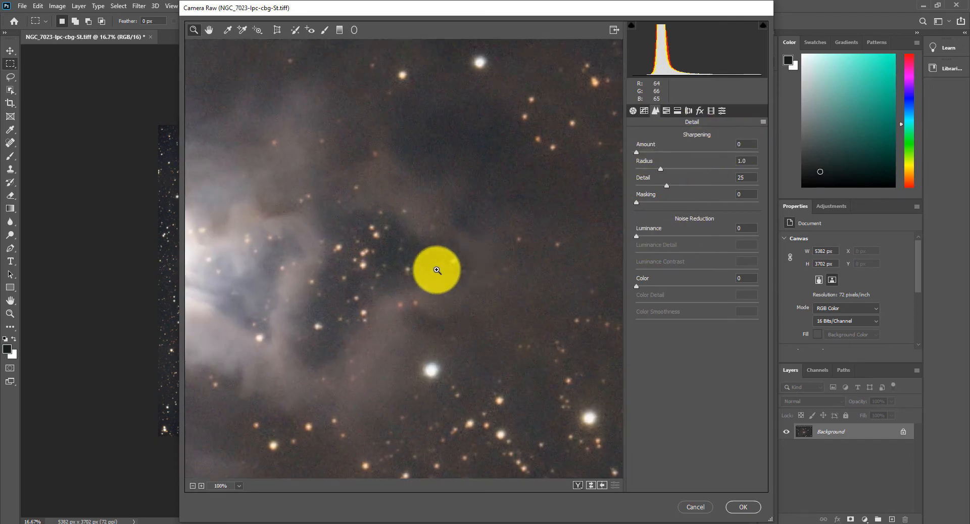
{"action": "left_click", "coordinate": [437, 268]}
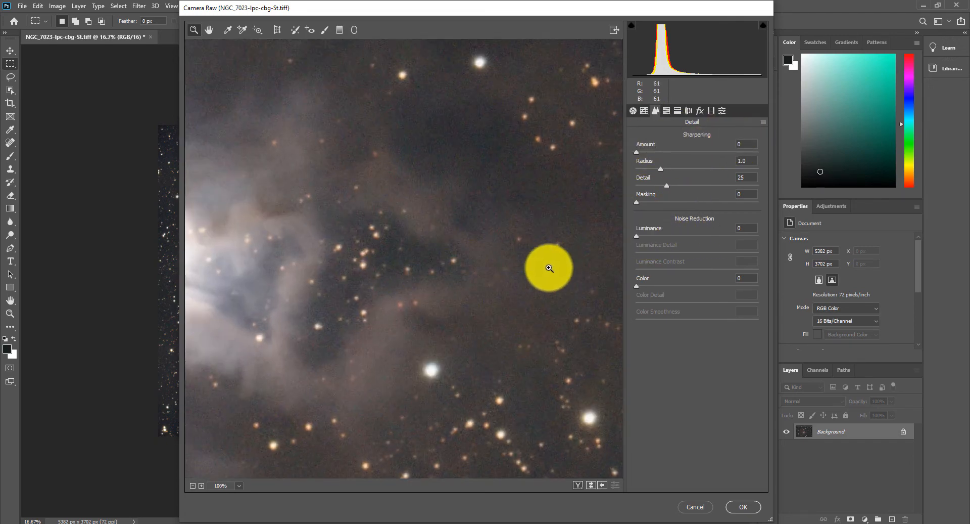
{"action": "left_click_drag", "start_coordinate": [637, 236], "coordinate": [702, 236]}
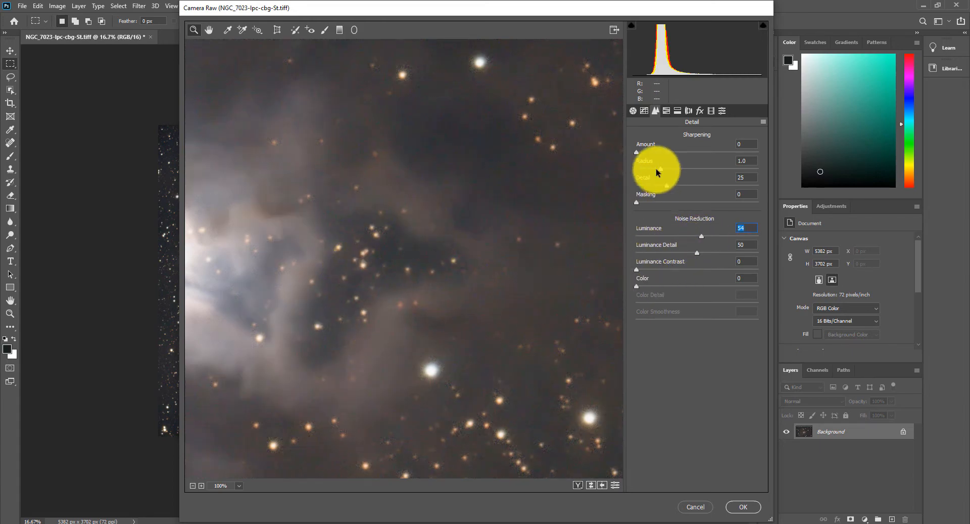
{"action": "left_click_drag", "start_coordinate": [700, 161], "coordinate": [712, 161]}
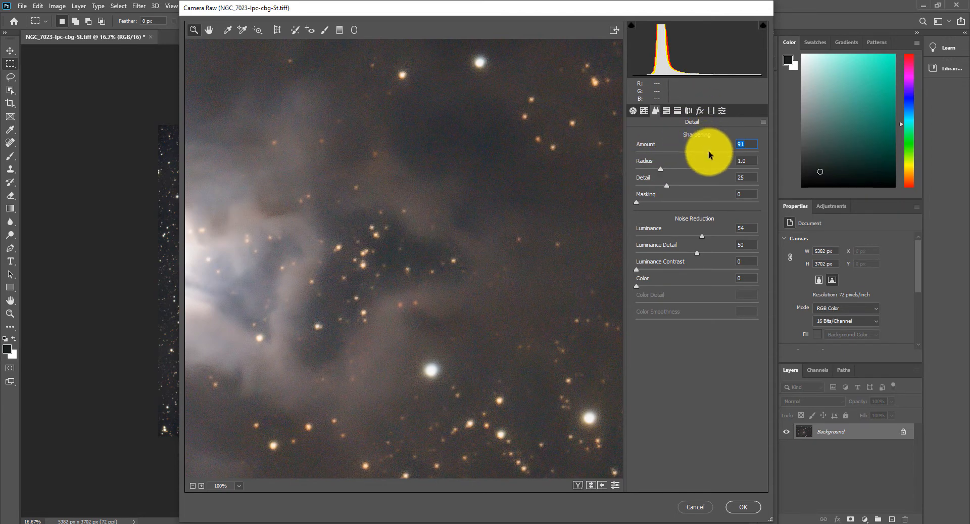
{"action": "double_click", "coordinate": [693, 151]}
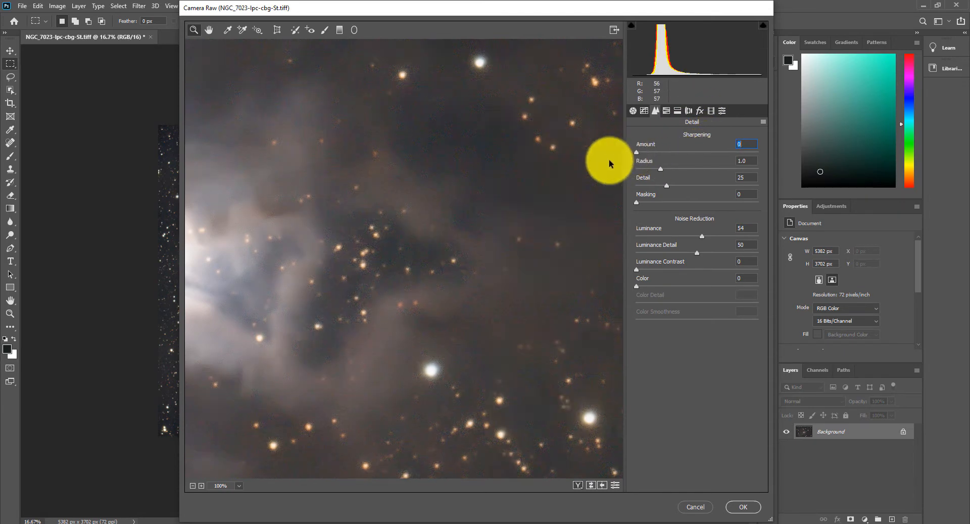
{"action": "right_click", "coordinate": [397, 238]}
{"action": "left_click", "coordinate": [440, 306]}
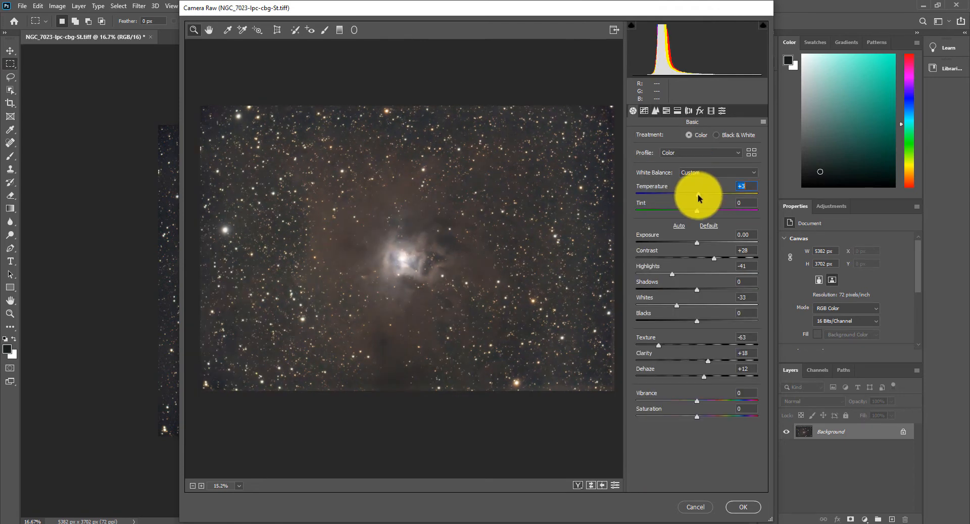
- Try a white balance of temperature +4 and tint +2, and reset both values to 0
{"action": "left_click_drag", "start_coordinate": [699, 197], "coordinate": [700, 197]}
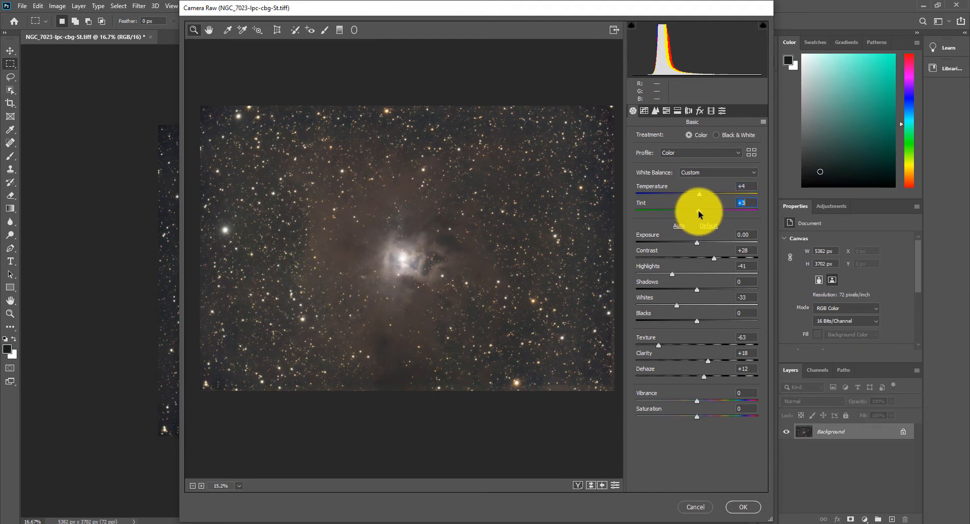
{"action": "mouse_move", "coordinate": [700, 213]}
{"action": "left_mouse_down"}
{"action": "mouse_move", "coordinate": [723, 216]}
{"action": "mouse_move", "coordinate": [697, 217]}
{"action": "left_mouse_up"}
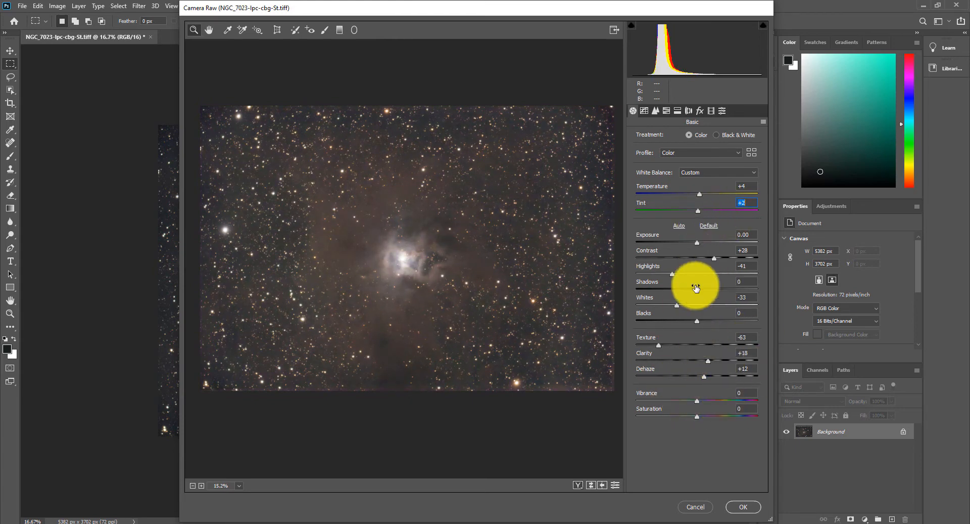
{"action": "left_click", "coordinate": [699, 193]}
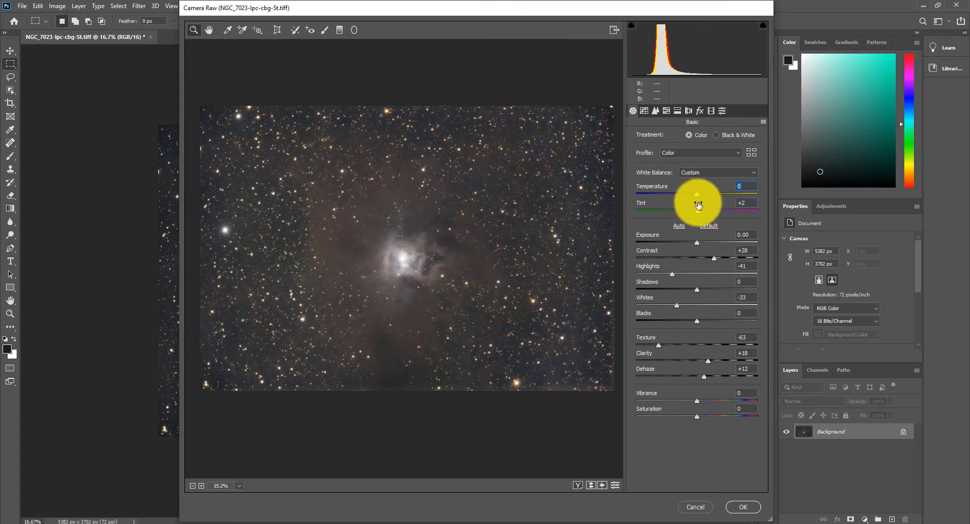
{"action": "double_click", "coordinate": [700, 211]}
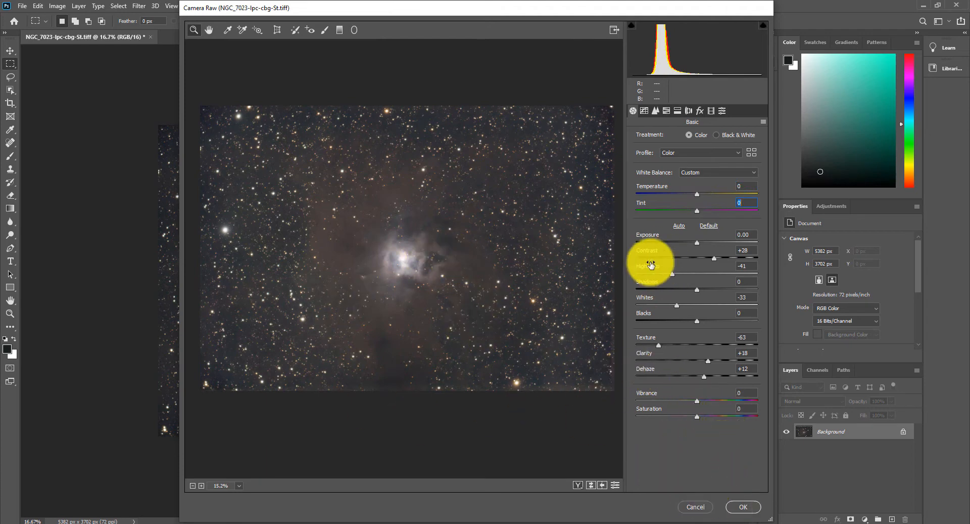
- Check the sharpening and noise reduction settings and apply the Camera Raw adjustments to the image
{"action": "left_click", "coordinate": [656, 110]}
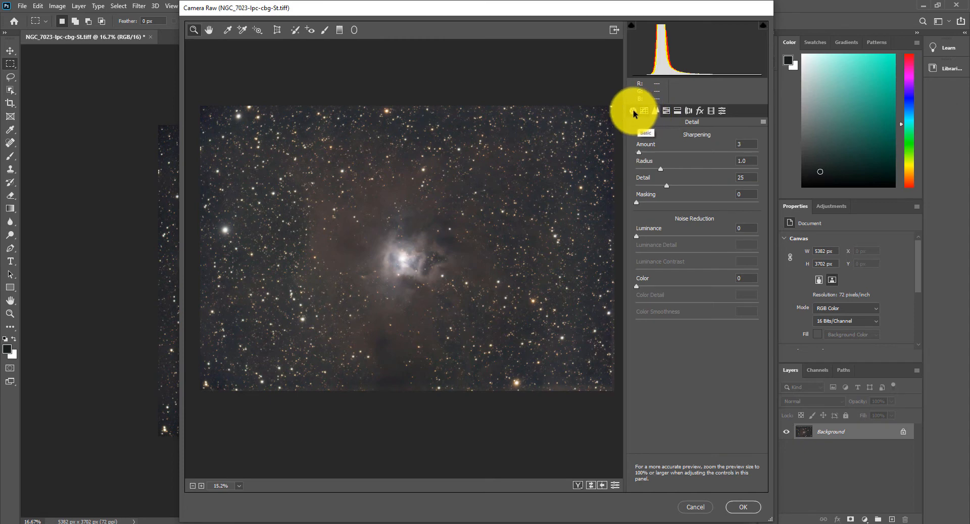
{"action": "left_click", "coordinate": [632, 110]}
{"action": "left_click", "coordinate": [743, 506]}
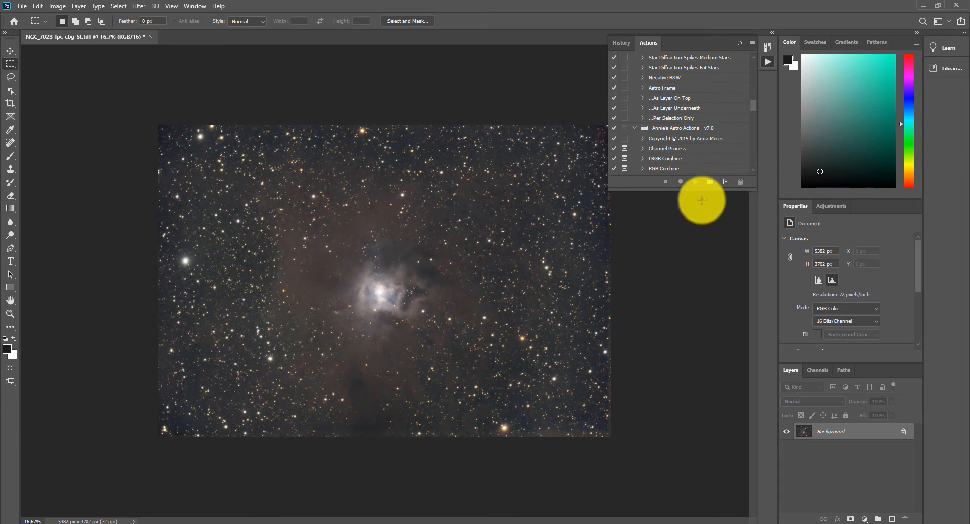
- Run the Increase Star Color action on the nebula image
{"action": "mouse_move", "coordinate": [751, 108]}
{"action": "left_mouse_down"}
{"action": "mouse_move", "coordinate": [751, 173]}
{"action": "mouse_move", "coordinate": [754, 119]}
{"action": "left_mouse_up"}
{"action": "left_click", "coordinate": [643, 147]}
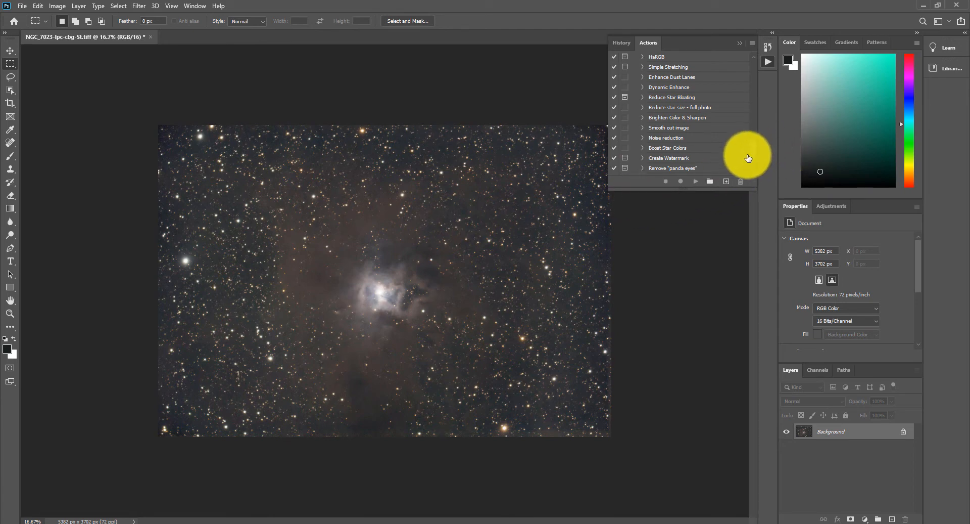
{"action": "scroll", "coordinate": [753, 151], "scroll_direction": "up", "scroll_amount": 1}
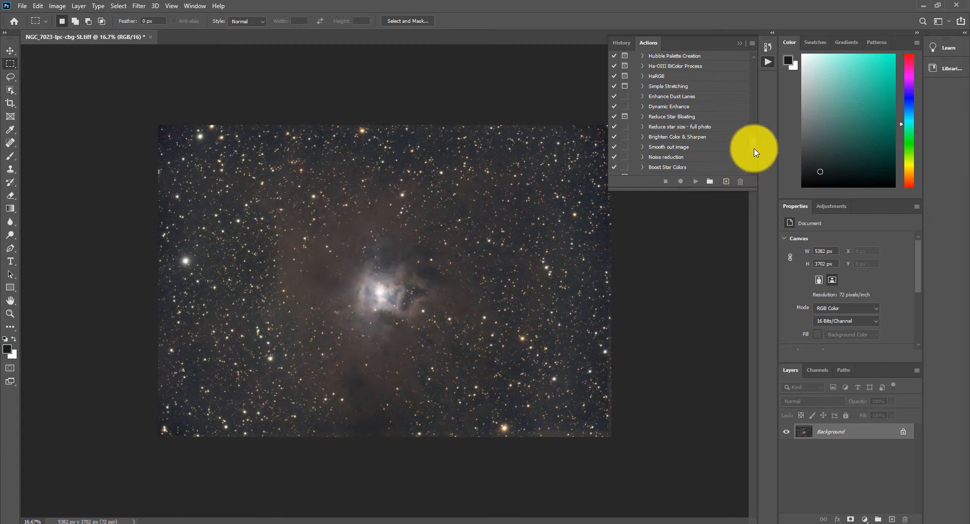
{"action": "scroll", "coordinate": [756, 151], "scroll_direction": "up", "scroll_amount": 2}
{"action": "scroll", "coordinate": [754, 144], "scroll_direction": "up", "scroll_amount": 3}
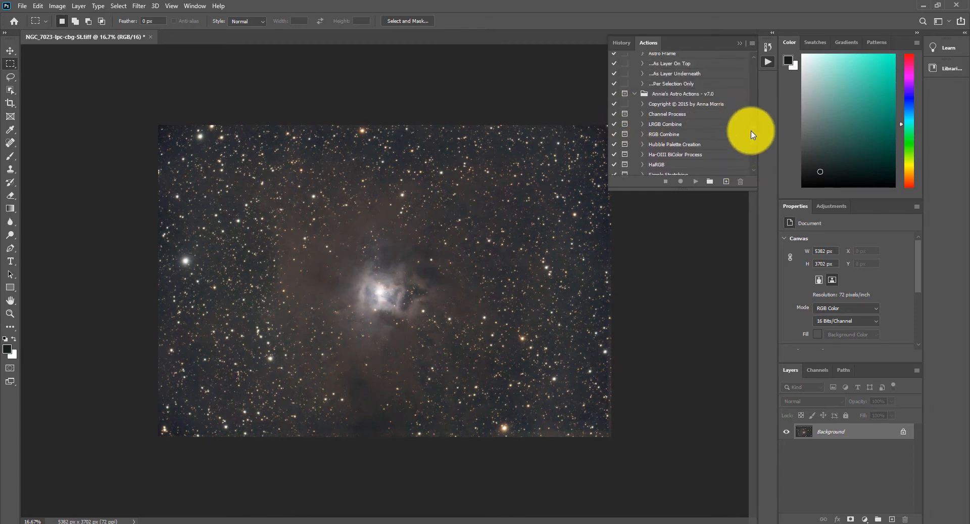
{"action": "scroll", "coordinate": [754, 130], "scroll_direction": "up", "scroll_amount": 5}
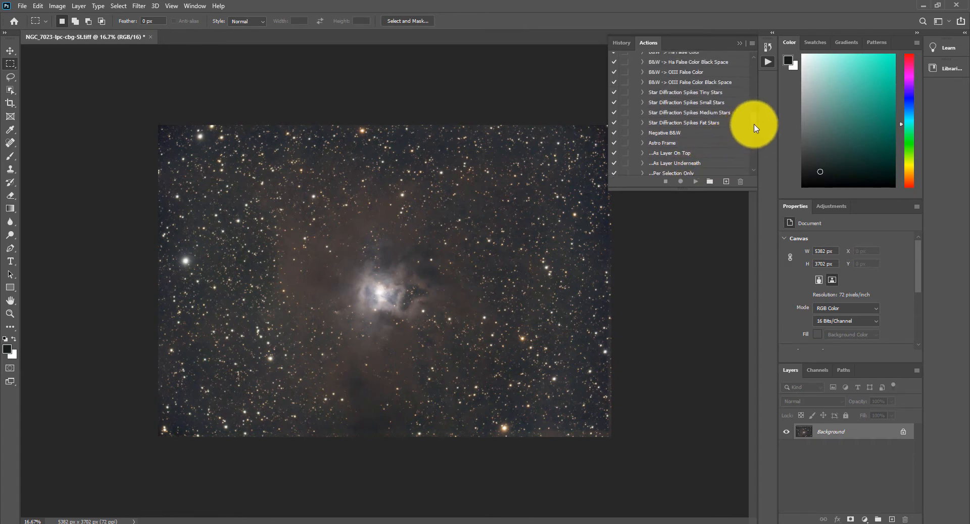
{"action": "scroll", "coordinate": [757, 126], "scroll_direction": "up", "scroll_amount": 2}
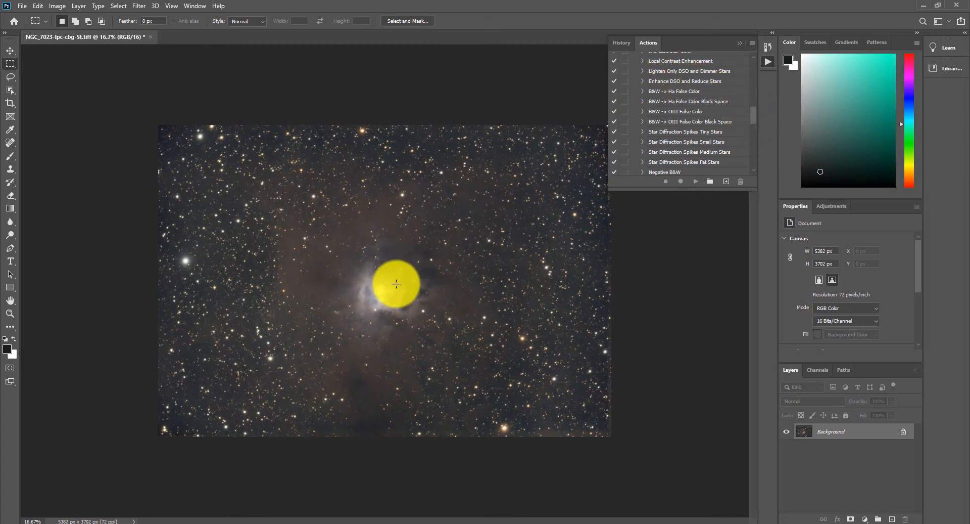
{"action": "scroll", "coordinate": [752, 115], "scroll_direction": "up", "scroll_amount": 4}
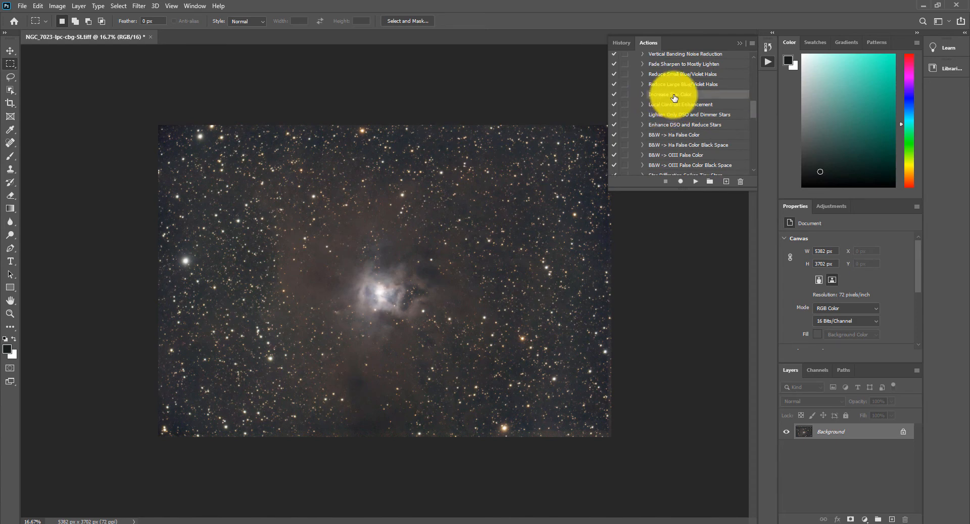
{"action": "left_click", "coordinate": [696, 182]}
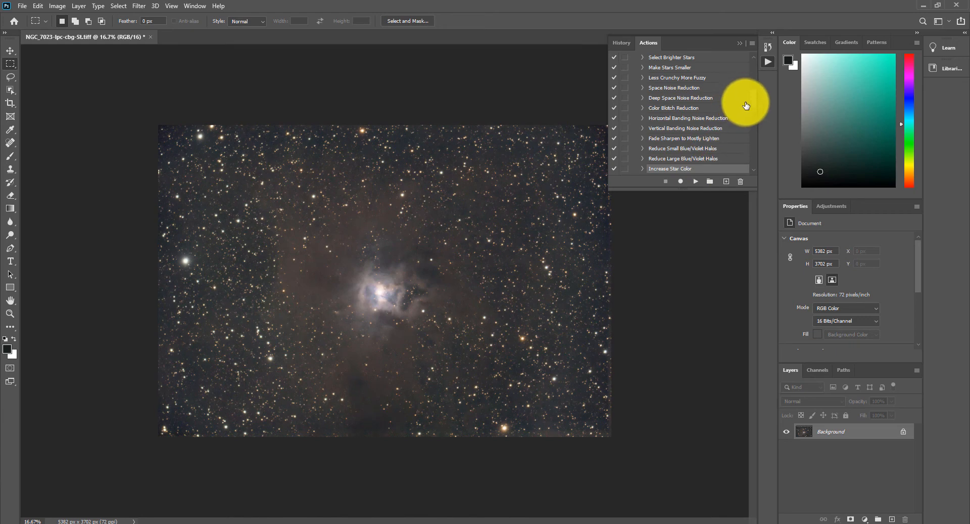
- Run the Gradient Reduction action from the Annie's Astro Actions set on the image
{"action": "scroll", "coordinate": [752, 101], "scroll_direction": "up", "scroll_amount": 3}
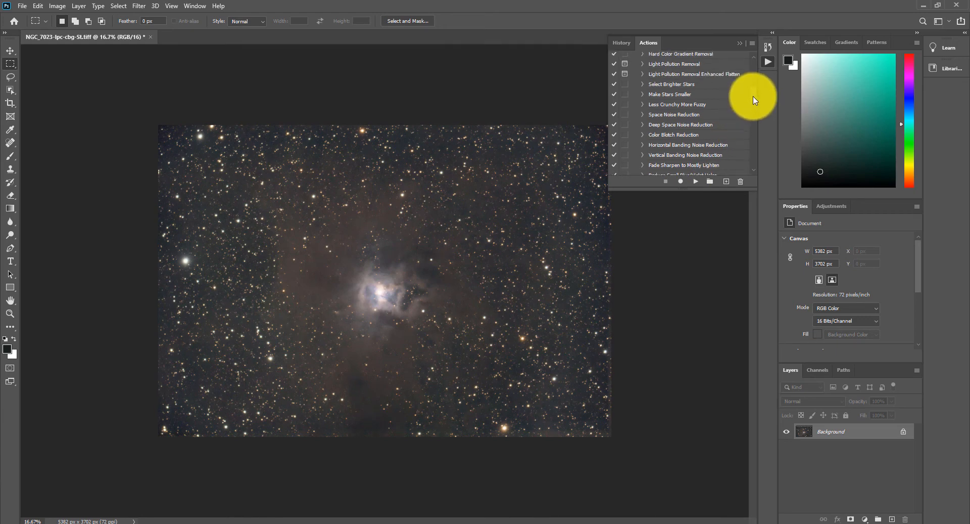
{"action": "scroll", "coordinate": [754, 100], "scroll_direction": "down", "scroll_amount": 3}
{"action": "scroll", "coordinate": [751, 98], "scroll_direction": "up", "scroll_amount": 5}
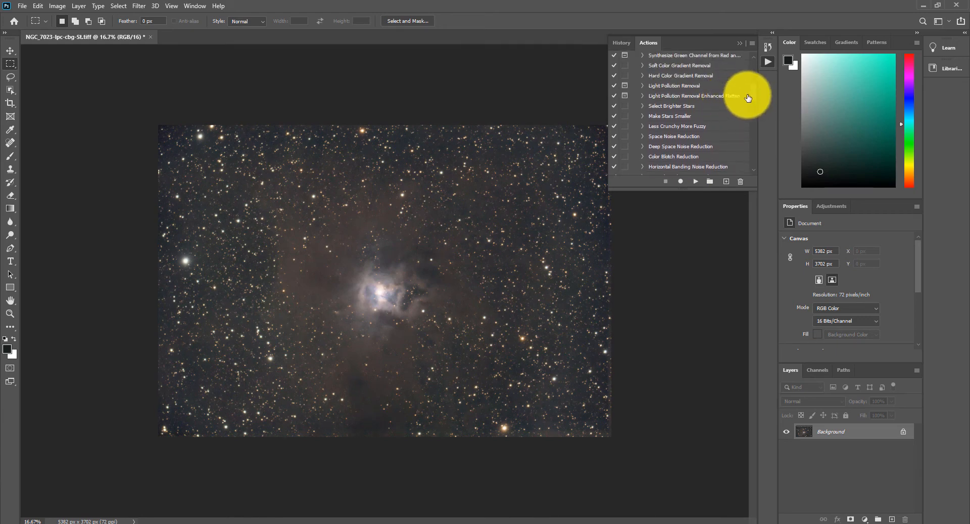
{"action": "scroll", "coordinate": [755, 96], "scroll_direction": "up", "scroll_amount": 6}
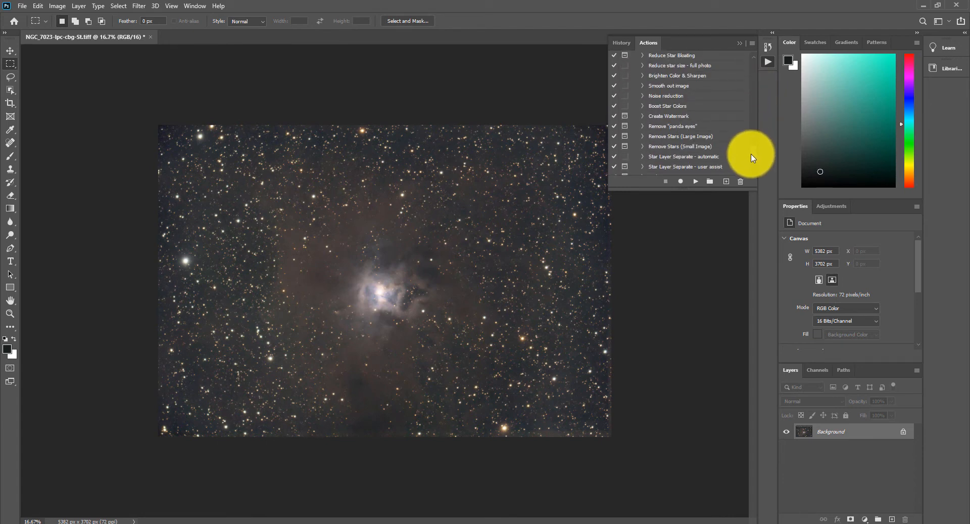
{"action": "scroll", "coordinate": [753, 163], "scroll_direction": "down", "scroll_amount": 3}
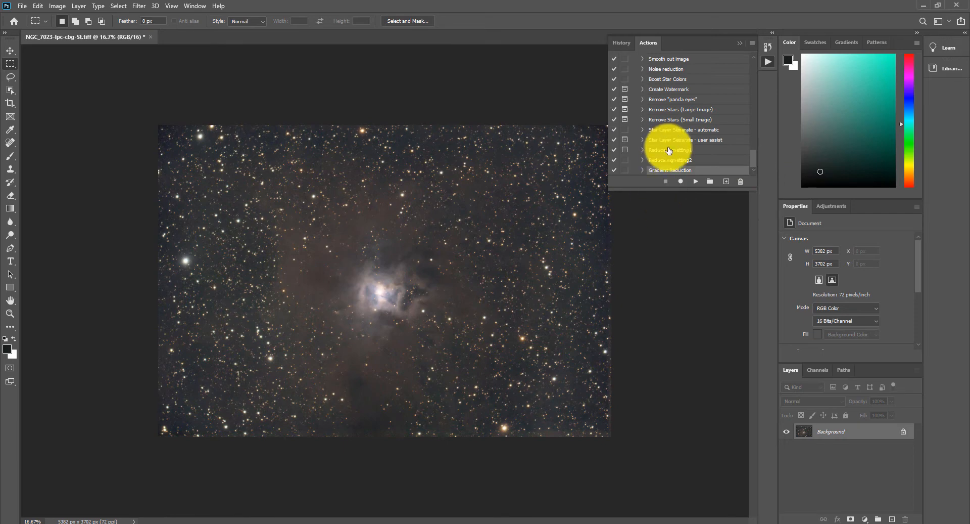
{"action": "left_click", "coordinate": [696, 183]}
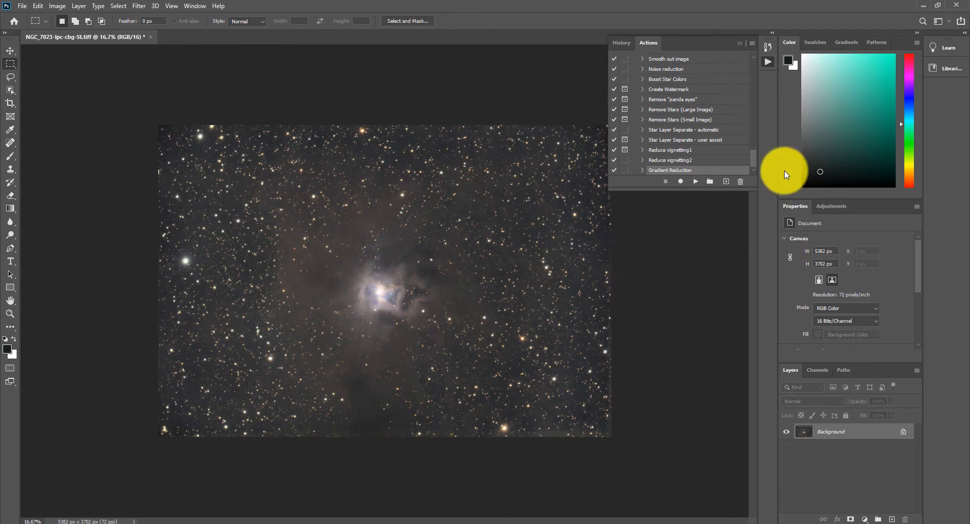
- Look through the loaded astronomy actions, including the star spikes, channel combining, star reduction and noise reduction entries
{"action": "scroll", "coordinate": [757, 165], "scroll_direction": "up", "scroll_amount": 1}
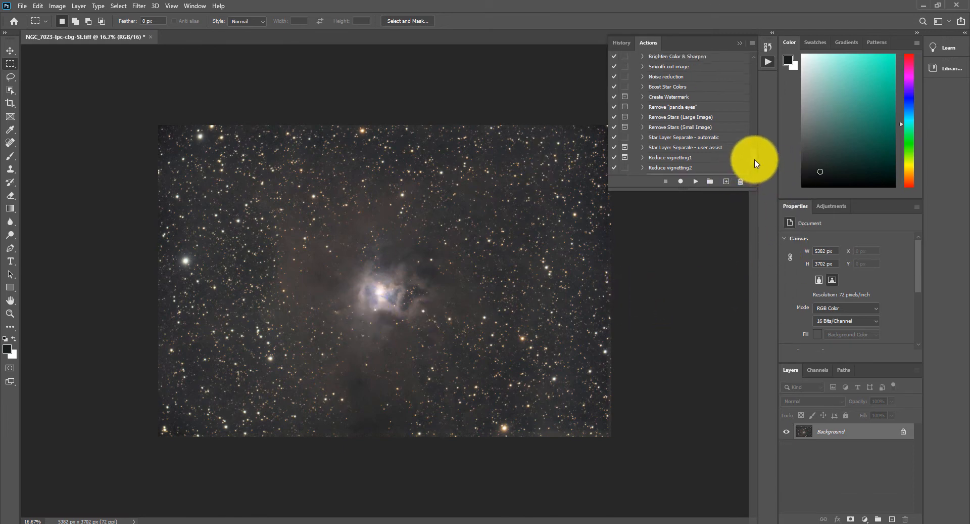
{"action": "scroll", "coordinate": [756, 163], "scroll_direction": "down", "scroll_amount": 1}
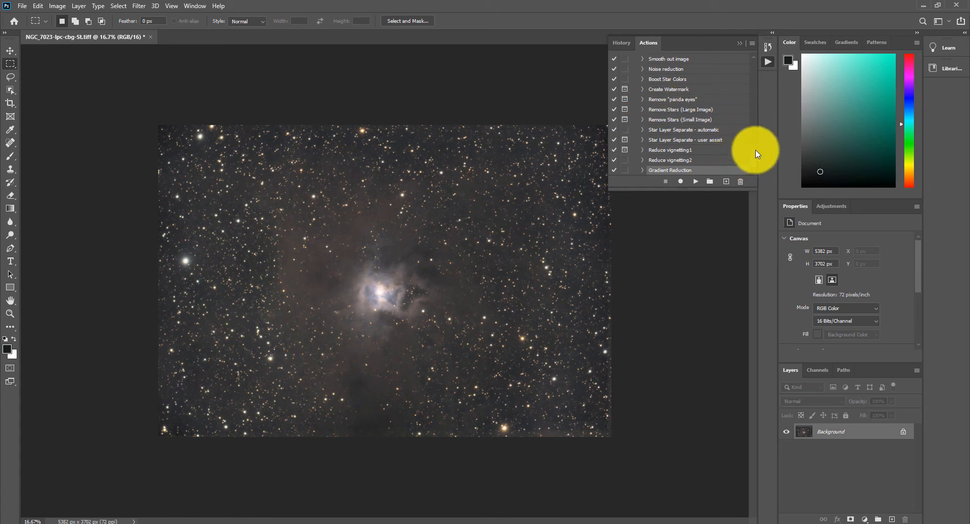
{"action": "scroll", "coordinate": [754, 152], "scroll_direction": "up", "scroll_amount": 4}
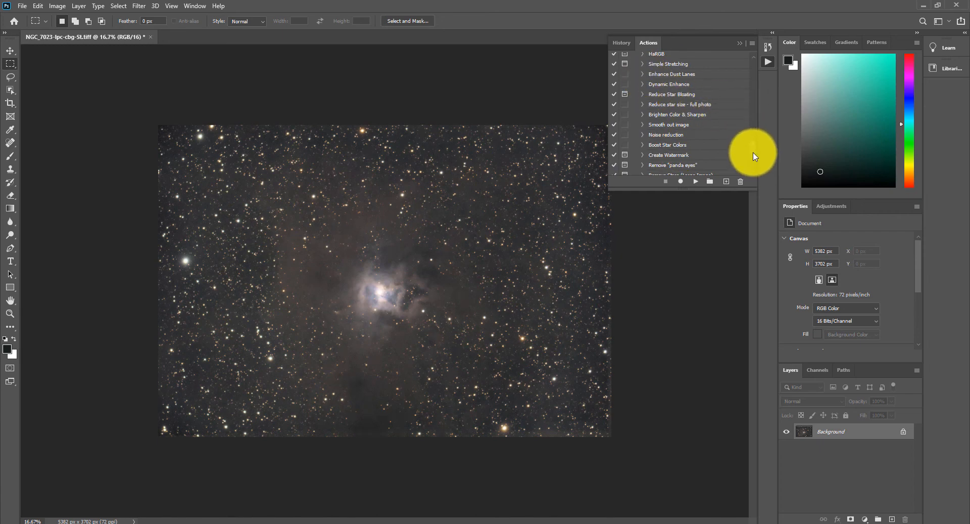
{"action": "scroll", "coordinate": [755, 155], "scroll_direction": "up", "scroll_amount": 1}
{"action": "scroll", "coordinate": [756, 152], "scroll_direction": "up", "scroll_amount": 1}
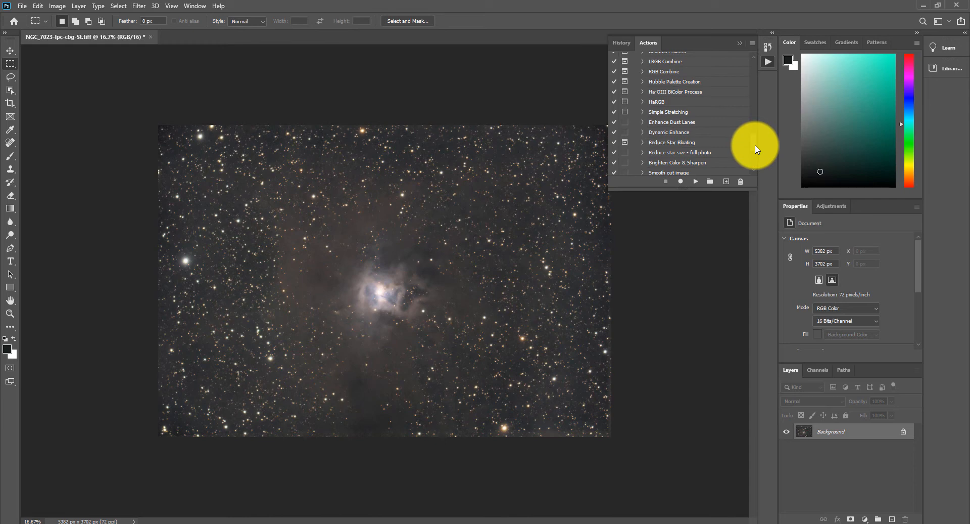
{"action": "scroll", "coordinate": [756, 150], "scroll_direction": "down", "scroll_amount": 1}
{"action": "scroll", "coordinate": [756, 150], "scroll_direction": "up", "scroll_amount": 2}
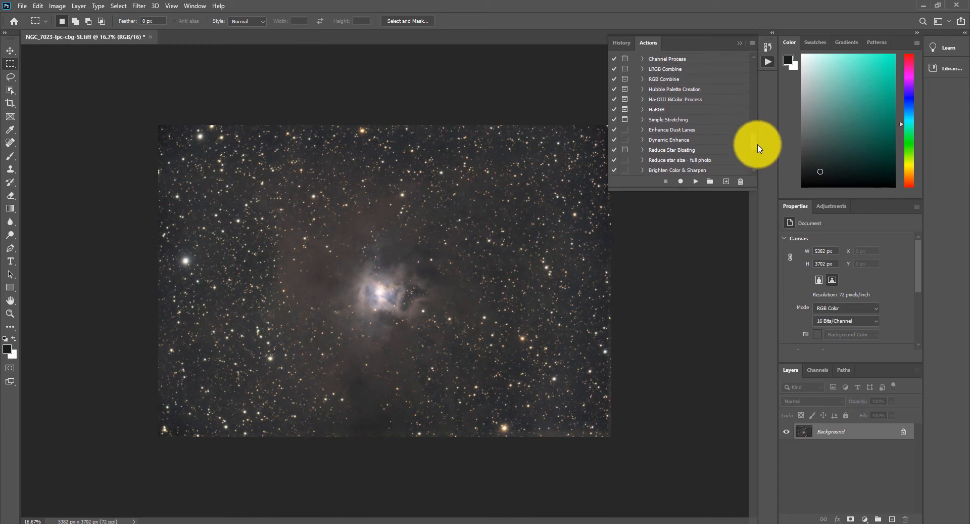
{"action": "scroll", "coordinate": [756, 137], "scroll_direction": "up", "scroll_amount": 3}
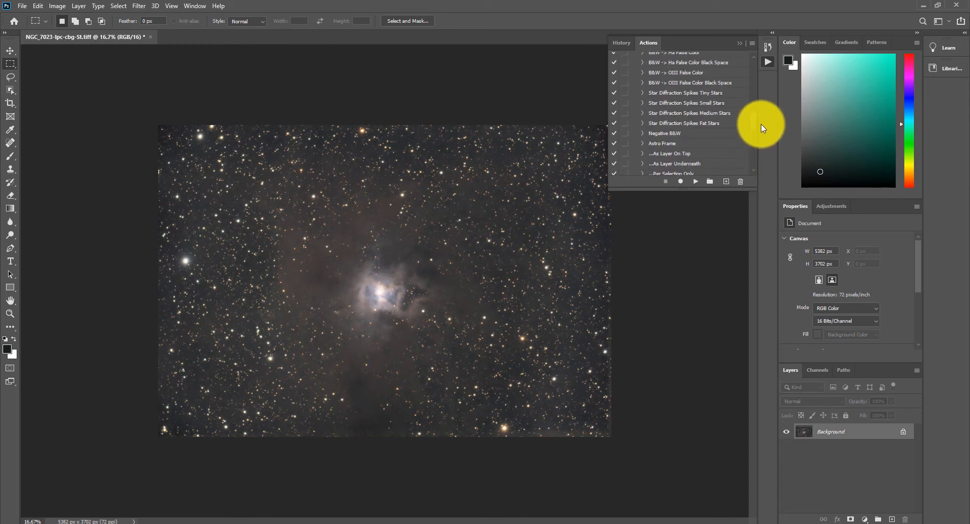
{"action": "scroll", "coordinate": [763, 129], "scroll_direction": "down", "scroll_amount": 1}
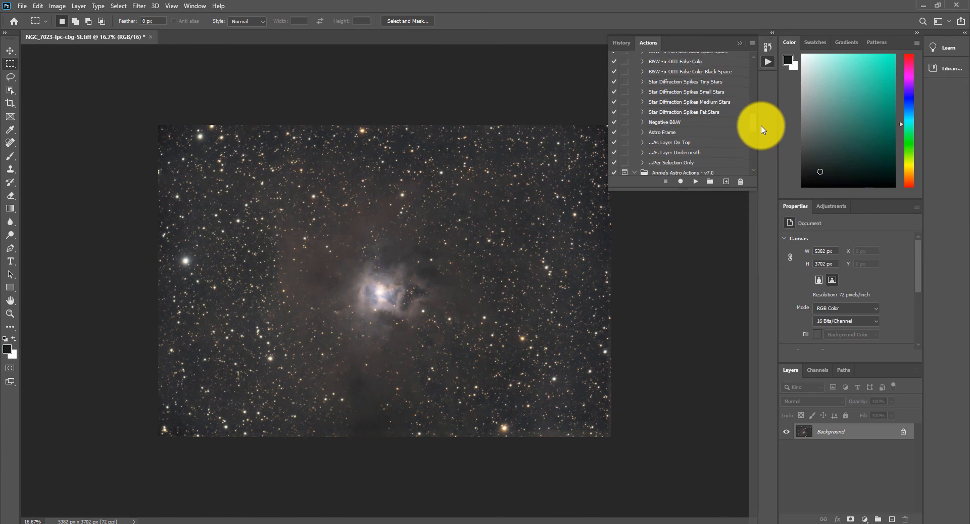
{"action": "scroll", "coordinate": [758, 137], "scroll_direction": "down", "scroll_amount": 5}
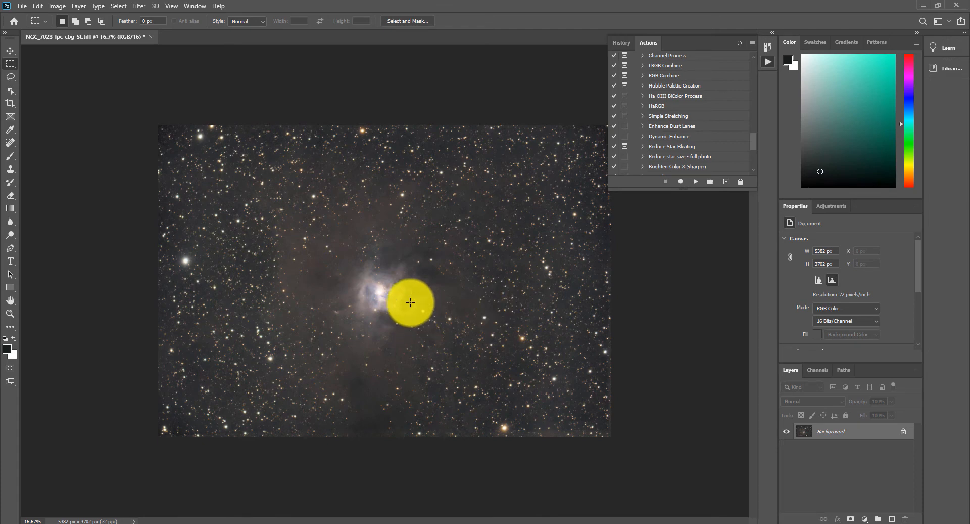
- Denoise the image with Topaz DeNoise AI in manual mode using Remove Noise 8 and Sharpen 82, declining the software update
{"action": "left_click", "coordinate": [141, 6]}
{"action": "mouse_move", "coordinate": [188, 245]}
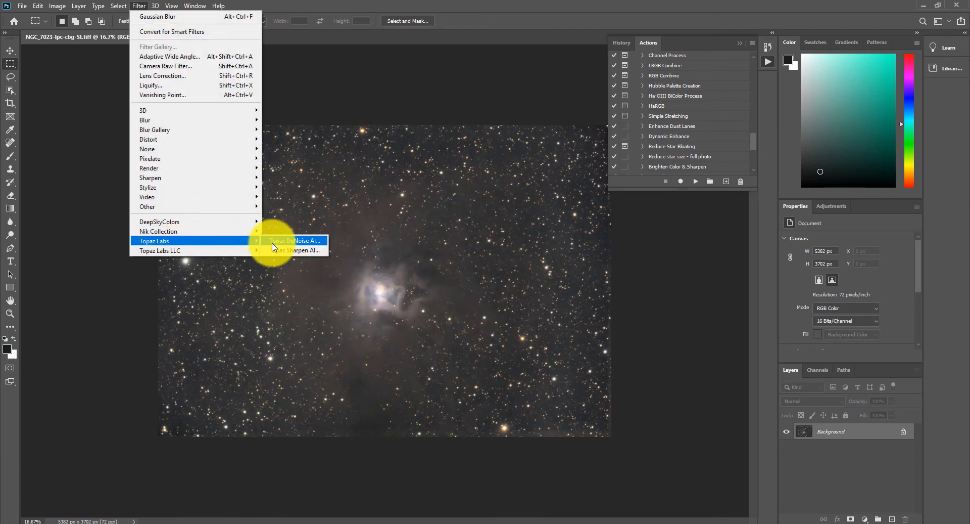
{"action": "left_click", "coordinate": [278, 242]}
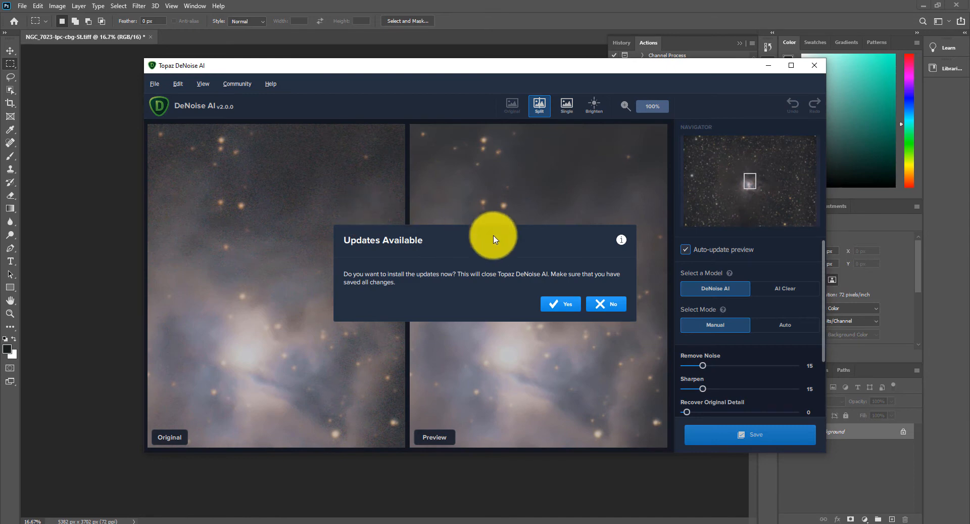
{"action": "left_click", "coordinate": [612, 304]}
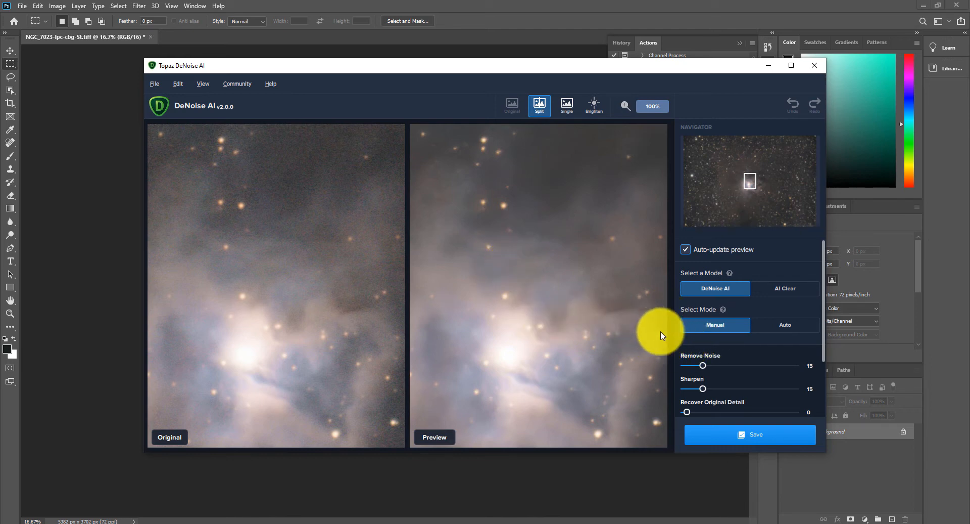
{"action": "mouse_move", "coordinate": [749, 185]}
{"action": "left_mouse_down"}
{"action": "mouse_move", "coordinate": [741, 182]}
{"action": "mouse_move", "coordinate": [757, 184]}
{"action": "left_mouse_up"}
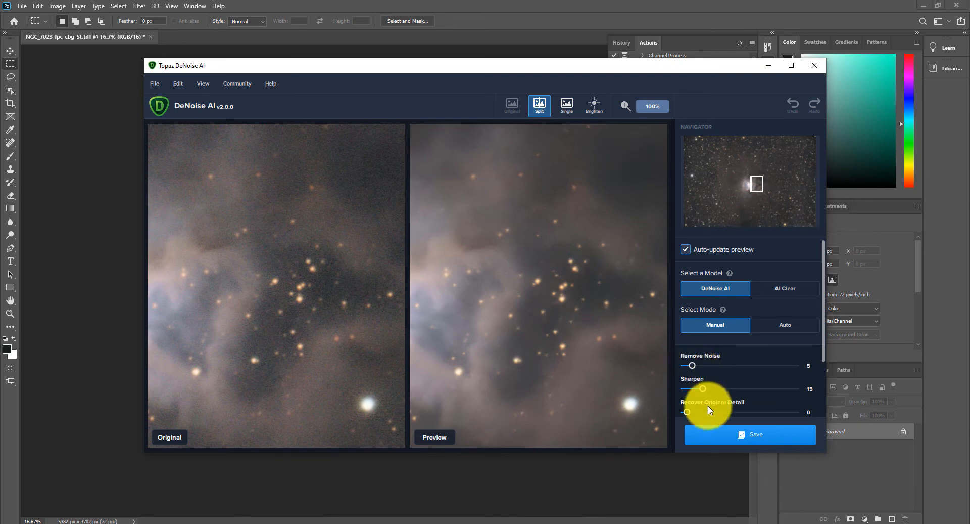
{"action": "left_click_drag", "start_coordinate": [692, 366], "coordinate": [696, 366]}
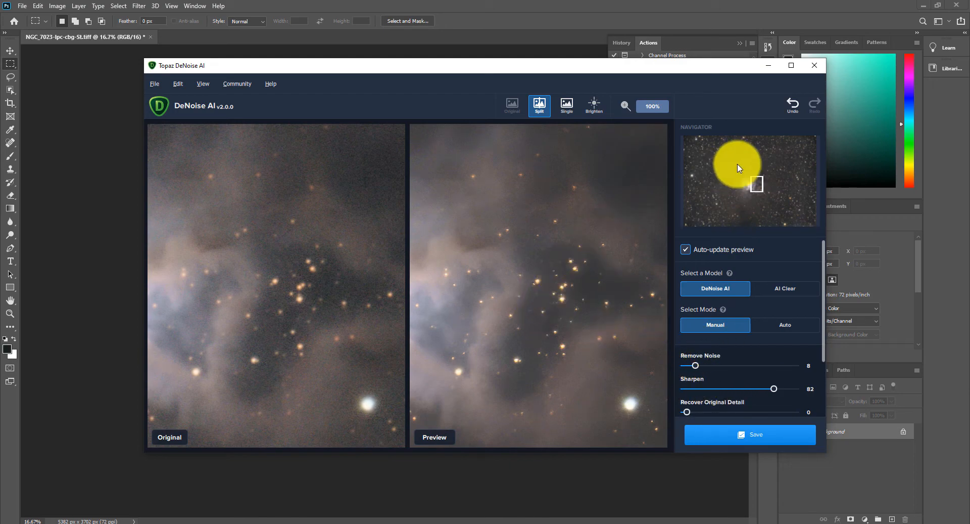
{"action": "left_click_drag", "start_coordinate": [752, 179], "coordinate": [743, 177]}
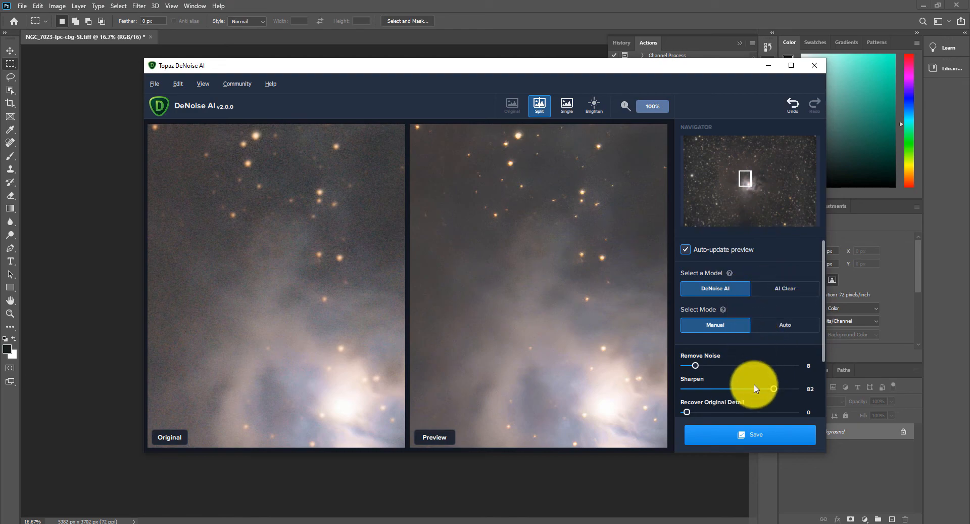
{"action": "left_click", "coordinate": [738, 438]}
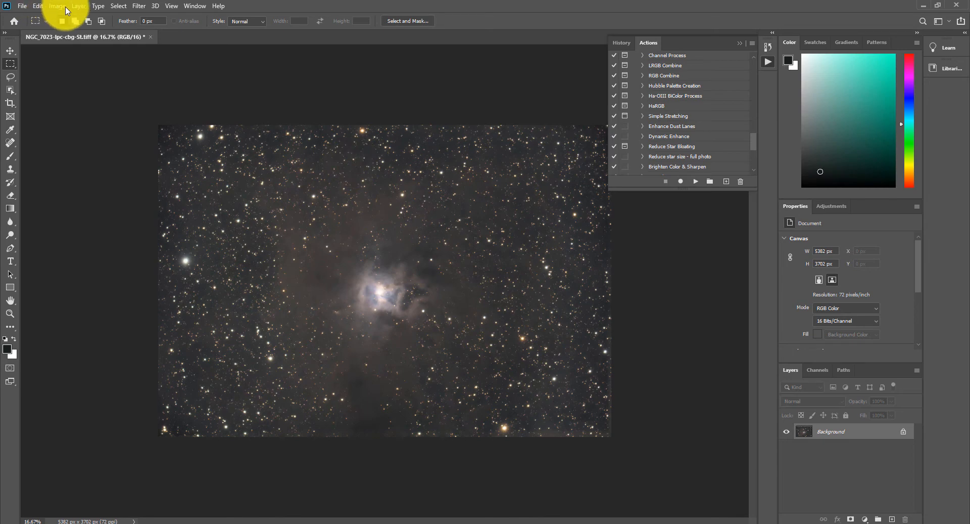
- Apply a Levels adjustment to the RGB channel with input black point 32 and midtone 1.54
{"action": "left_click", "coordinate": [172, 6]}
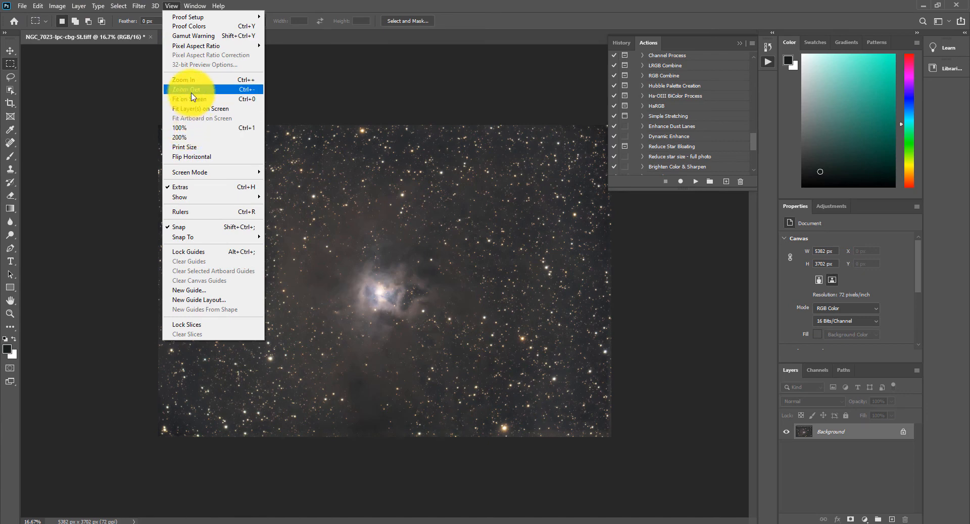
{"action": "left_click", "coordinate": [193, 80]}
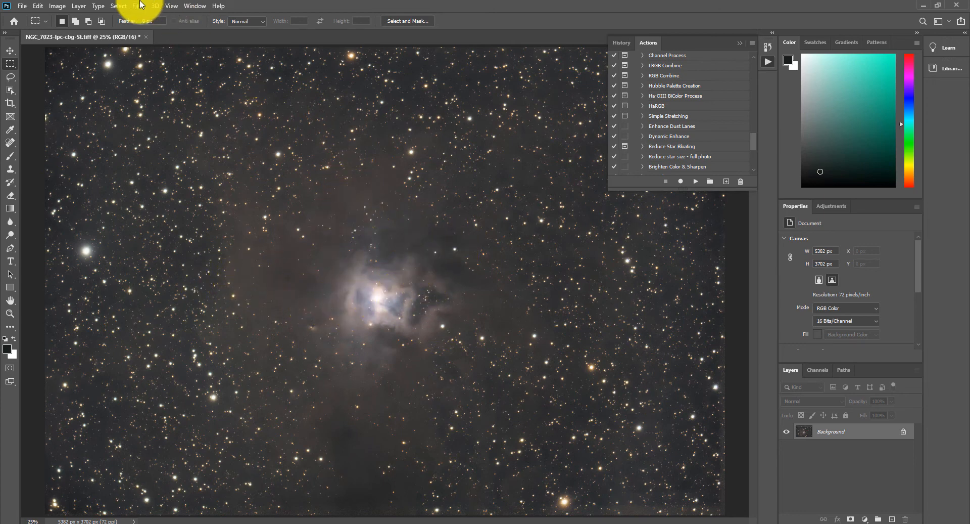
{"action": "left_click", "coordinate": [60, 6]}
{"action": "mouse_move", "coordinate": [81, 32]}
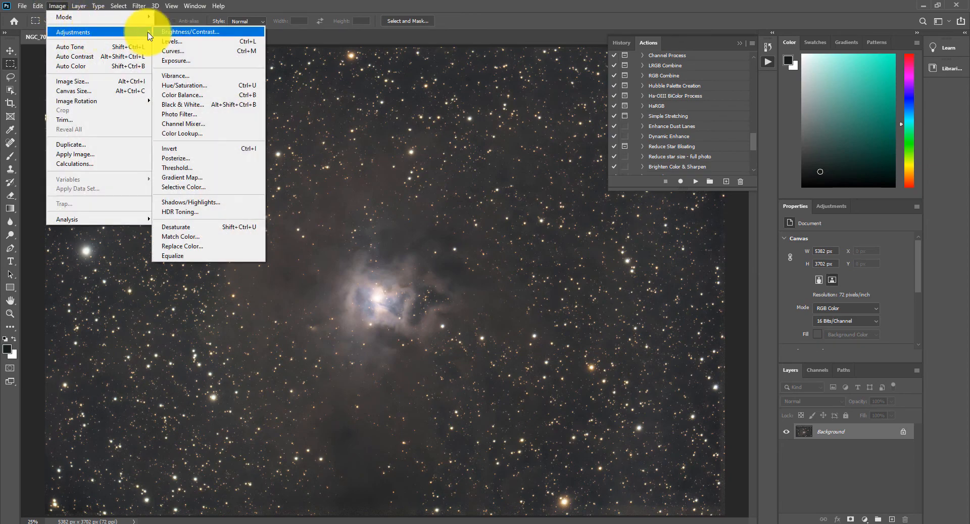
{"action": "left_click", "coordinate": [172, 42]}
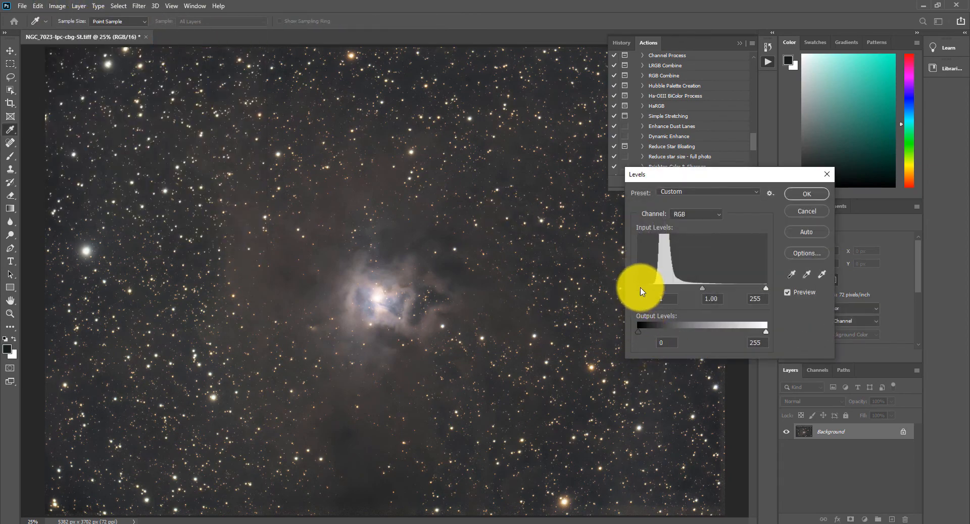
{"action": "left_click_drag", "start_coordinate": [702, 288], "coordinate": [696, 289]}
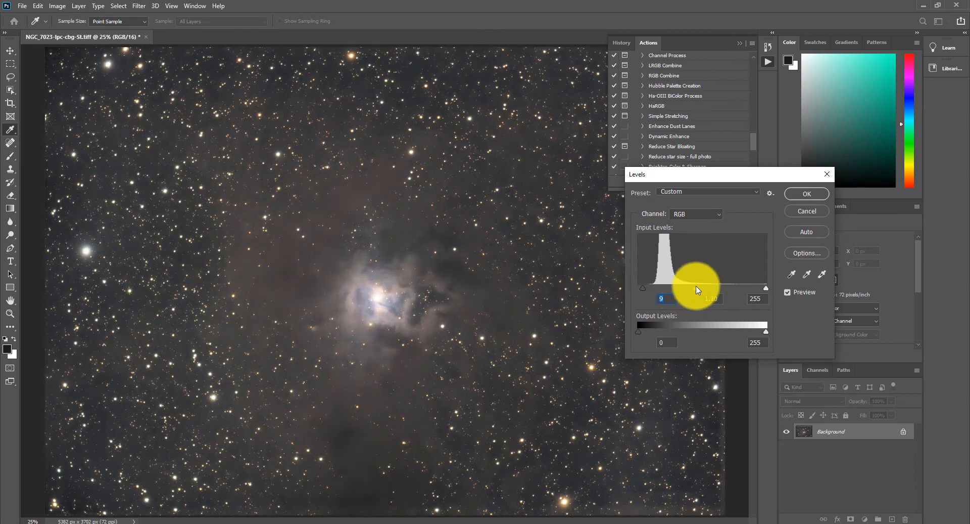
{"action": "left_click", "coordinate": [693, 288]}
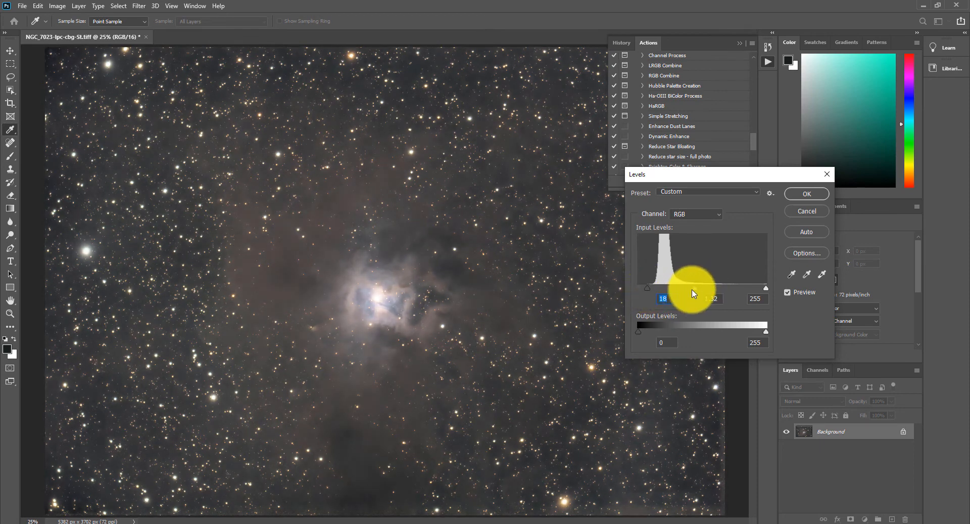
{"action": "left_click_drag", "start_coordinate": [695, 287], "coordinate": [654, 288]}
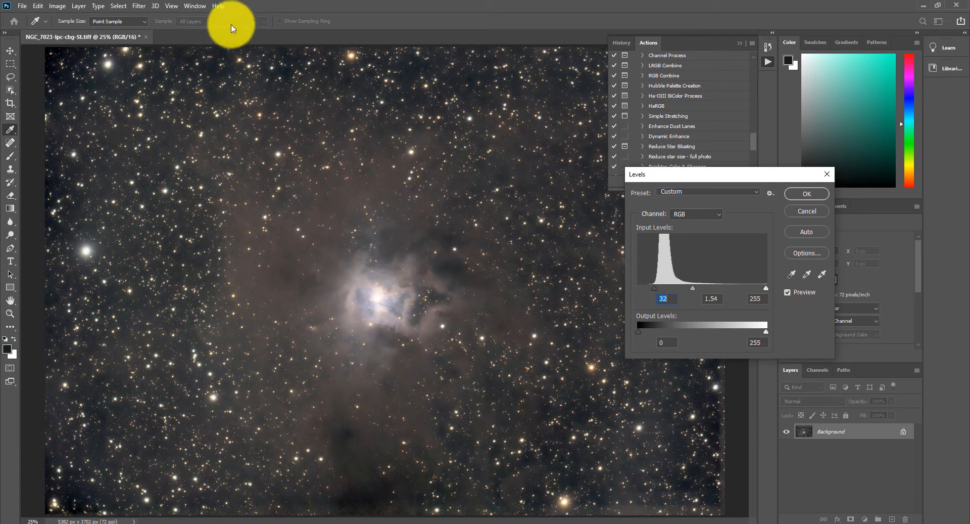
{"action": "left_click", "coordinate": [171, 6]}
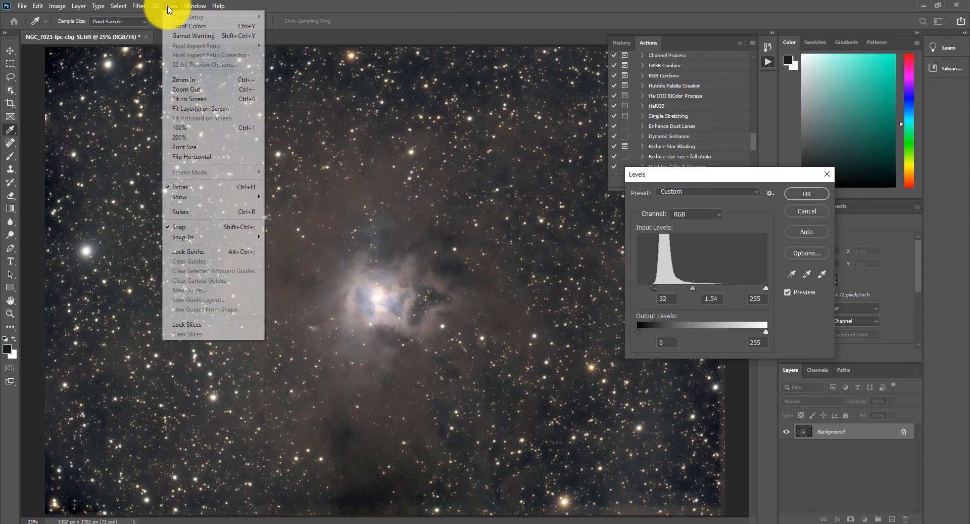
{"action": "left_click", "coordinate": [204, 94]}
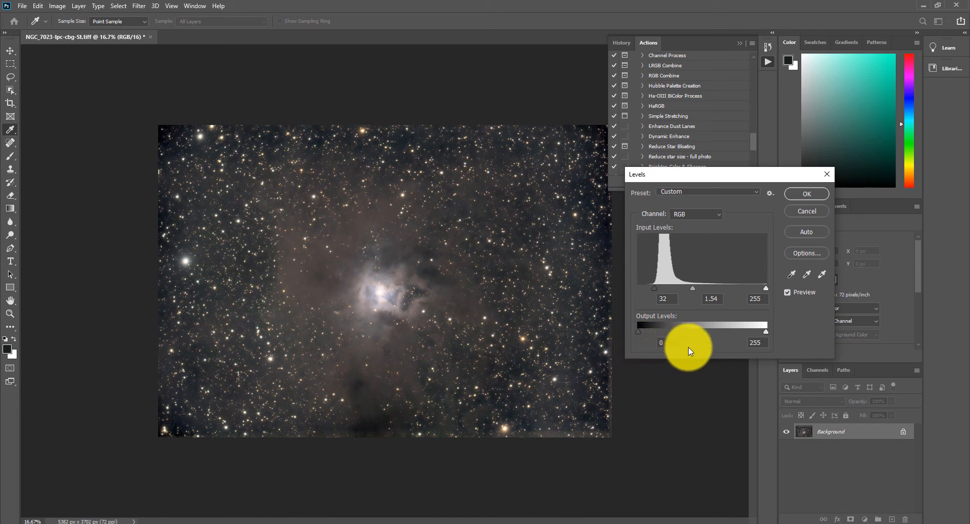
{"action": "left_click", "coordinate": [808, 194]}
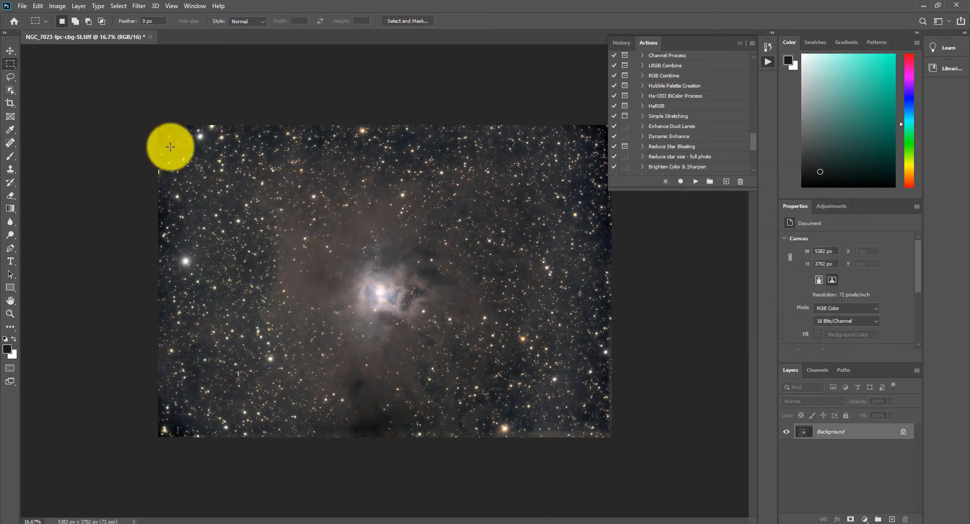
- Crop the dark outer edges off the image to about 4904 x 3368 px and clear the selection
{"action": "left_click_drag", "start_coordinate": [178, 141], "coordinate": [592, 425]}
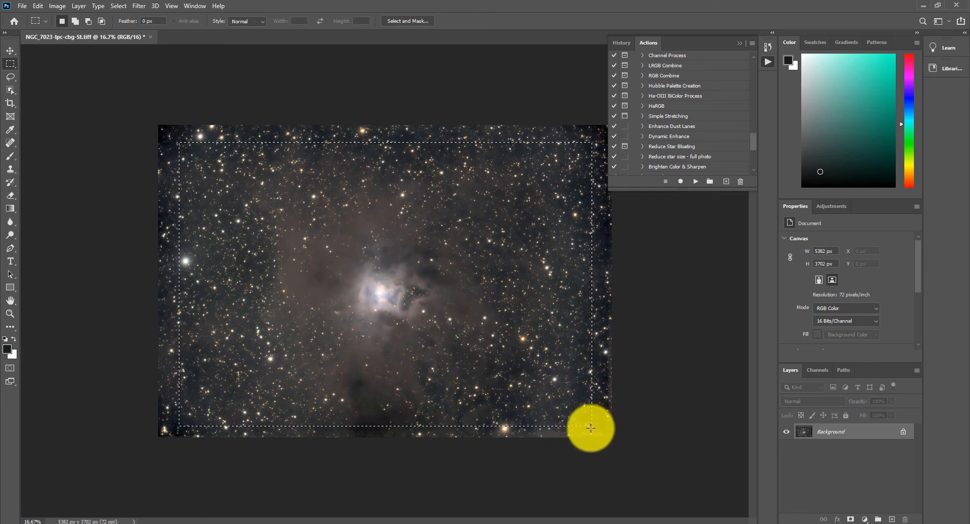
{"action": "left_click", "coordinate": [55, 5]}
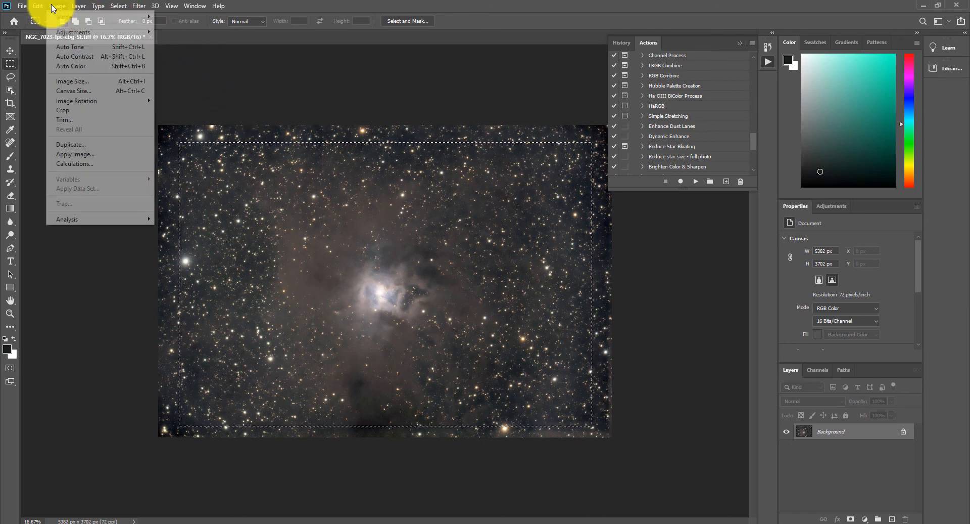
{"action": "left_click", "coordinate": [71, 107]}
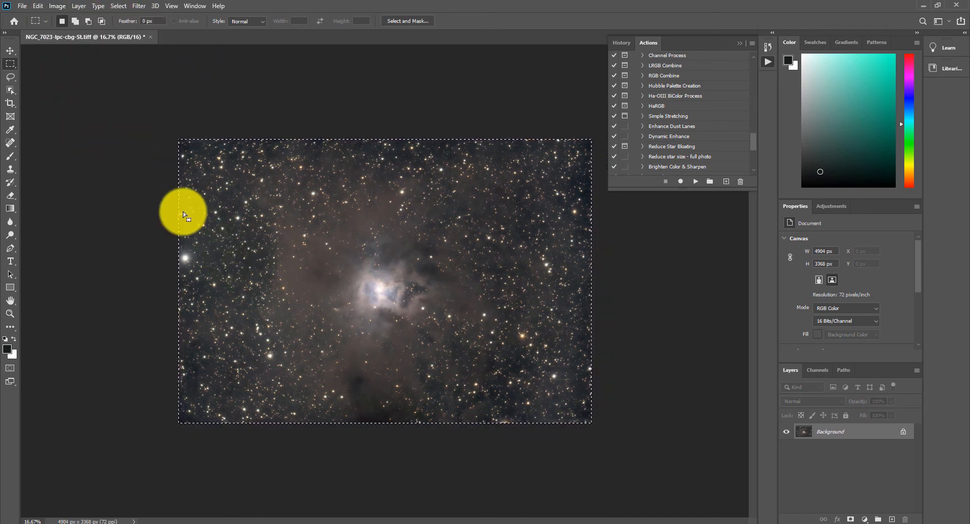
{"action": "key", "text": "ctrl+d"}
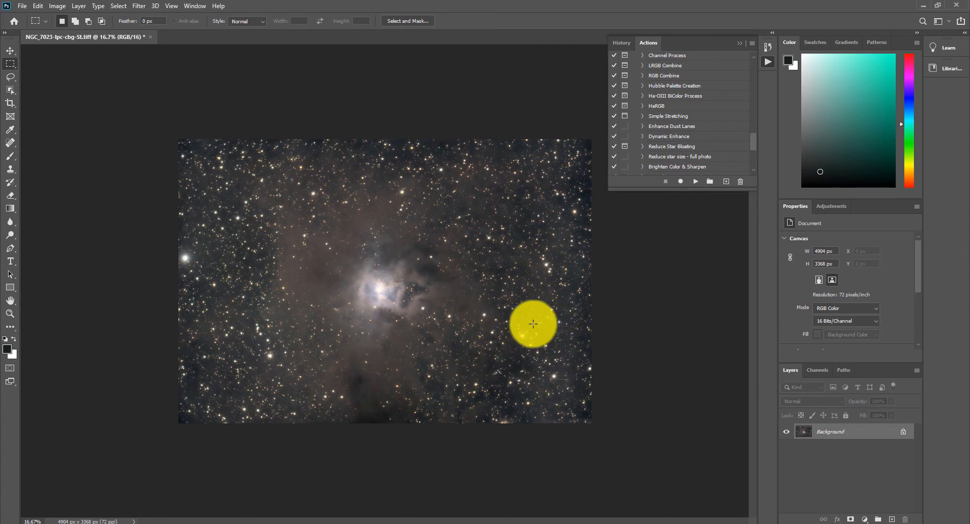
- Start a Camera Raw adjustment with Contrast +13, Texture -12, Clarity +32 and Dehaze -24
{"action": "left_click", "coordinate": [139, 5]}
{"action": "left_click", "coordinate": [162, 66]}
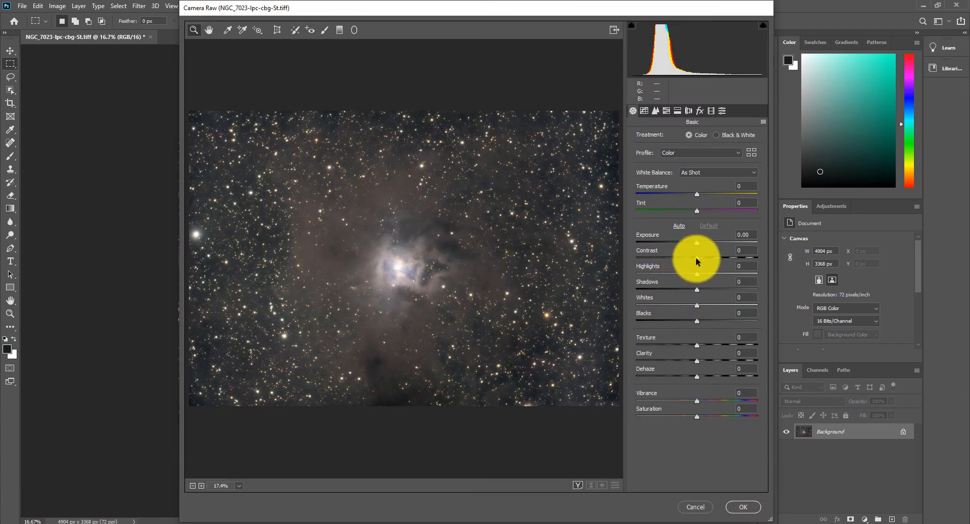
{"action": "left_click_drag", "start_coordinate": [697, 259], "coordinate": [705, 262]}
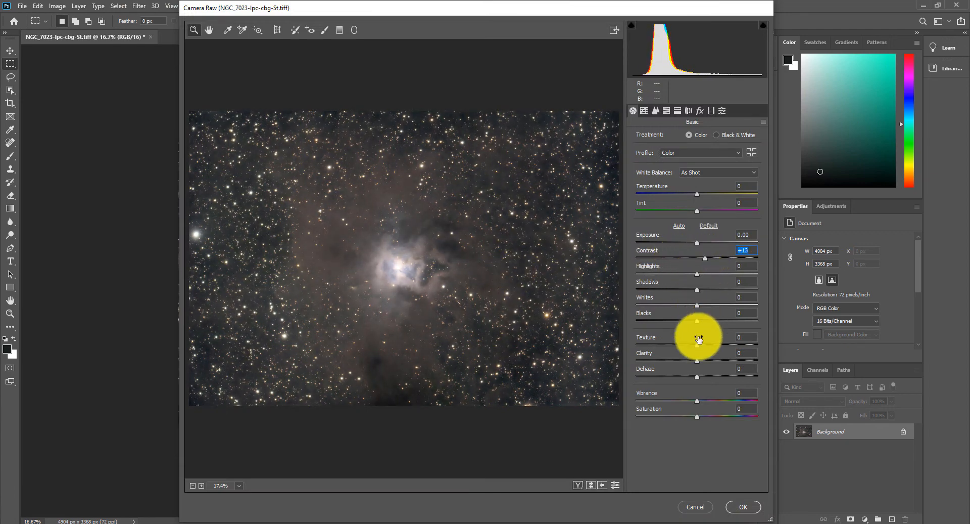
{"action": "left_click_drag", "start_coordinate": [694, 344], "coordinate": [682, 379]}
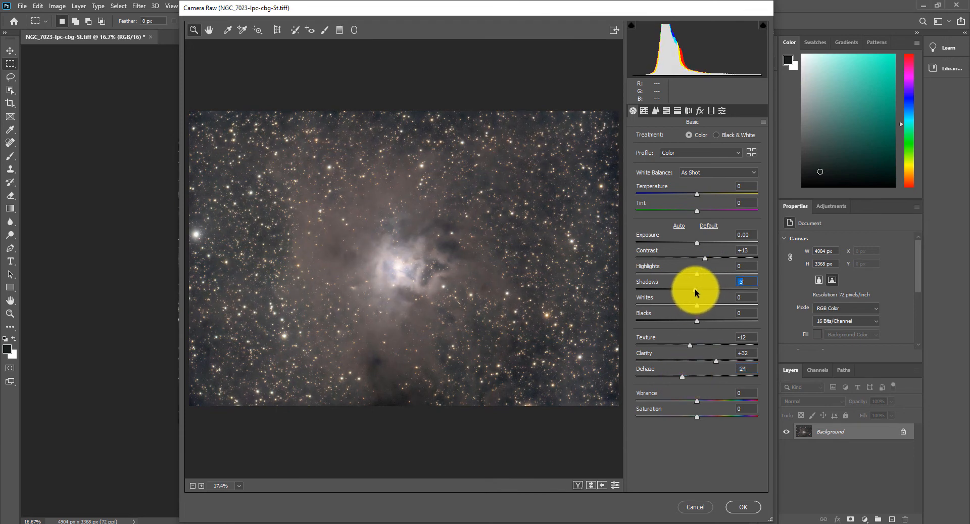
- Set Contrast to -1, Shadows to -38 and Blacks to -34, and raise Vibrance to +10 and Saturation to +3
{"action": "left_click_drag", "start_coordinate": [665, 296], "coordinate": [676, 295]}
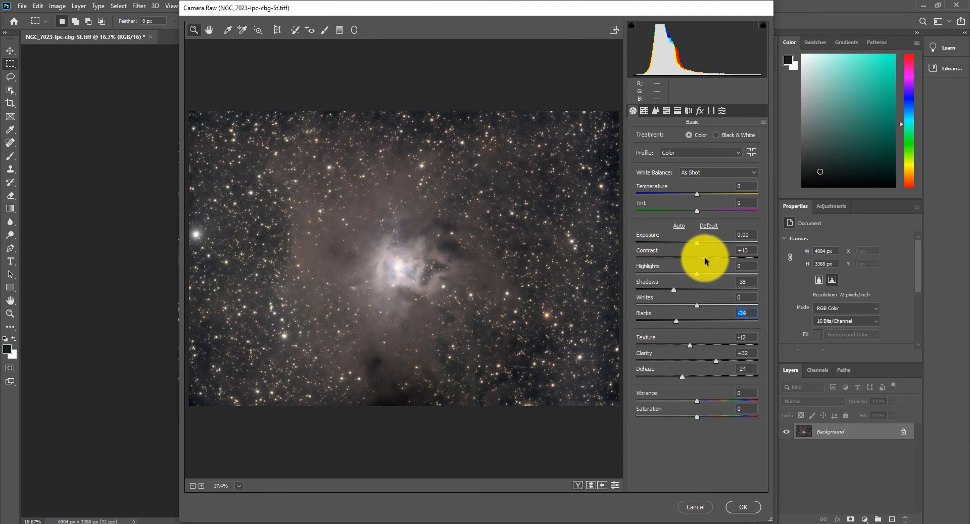
{"action": "mouse_move", "coordinate": [706, 261]}
{"action": "left_mouse_down"}
{"action": "mouse_move", "coordinate": [714, 261]}
{"action": "mouse_move", "coordinate": [701, 260]}
{"action": "left_mouse_up"}
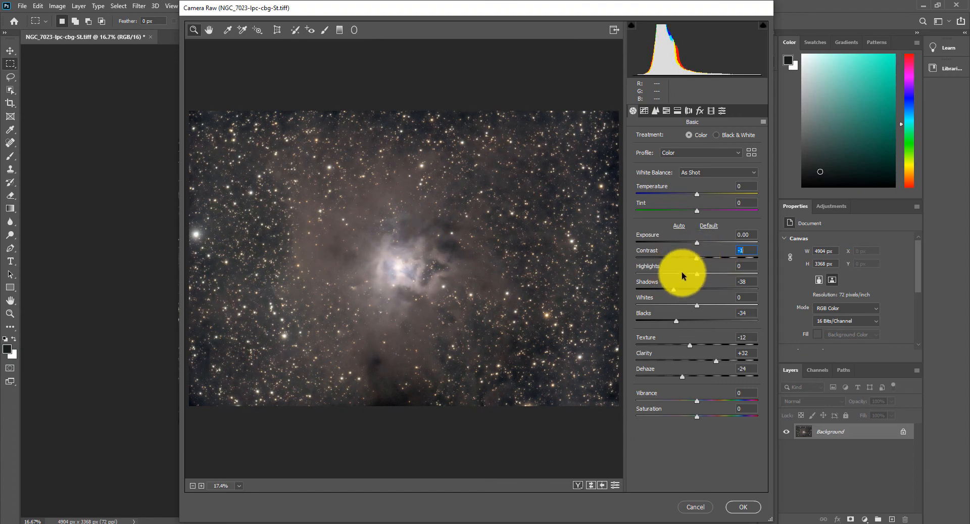
{"action": "left_click", "coordinate": [697, 399]}
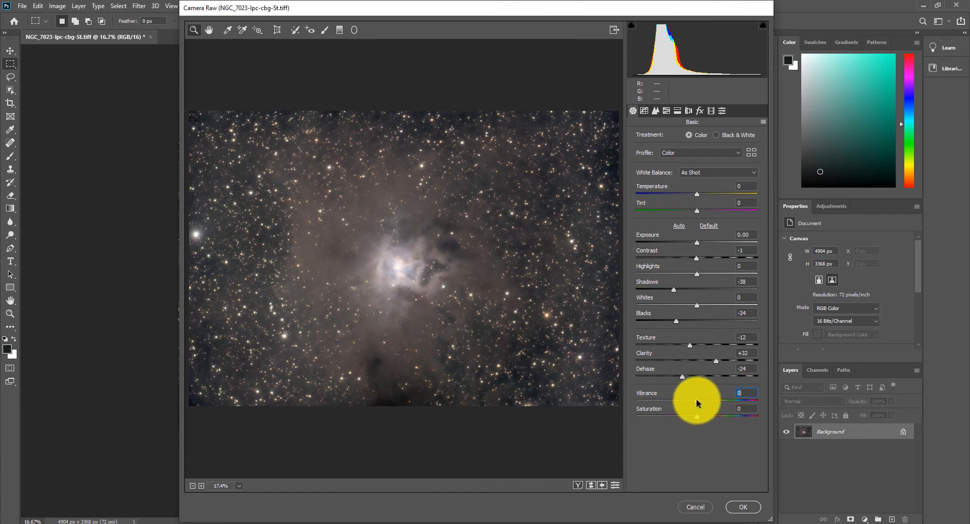
{"action": "left_click_drag", "start_coordinate": [697, 398], "coordinate": [711, 399]}
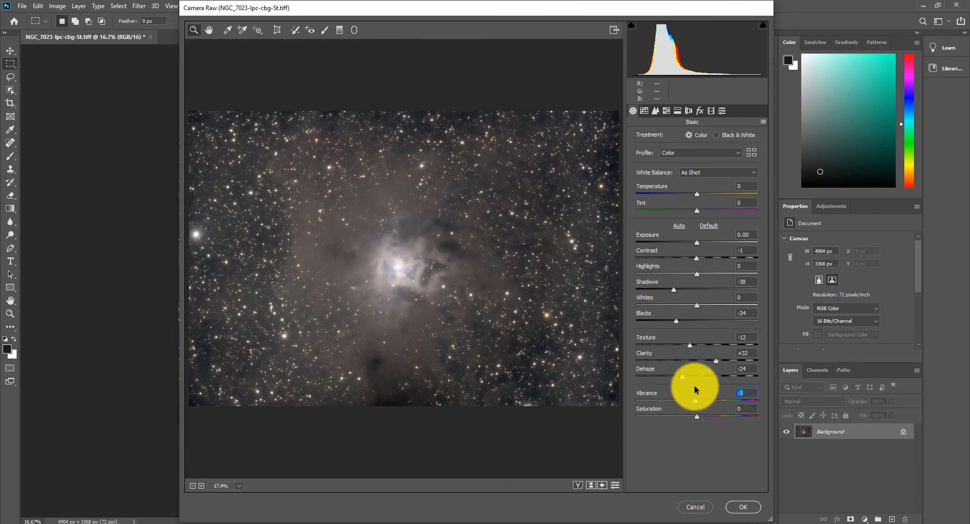
{"action": "double_click", "coordinate": [698, 400]}
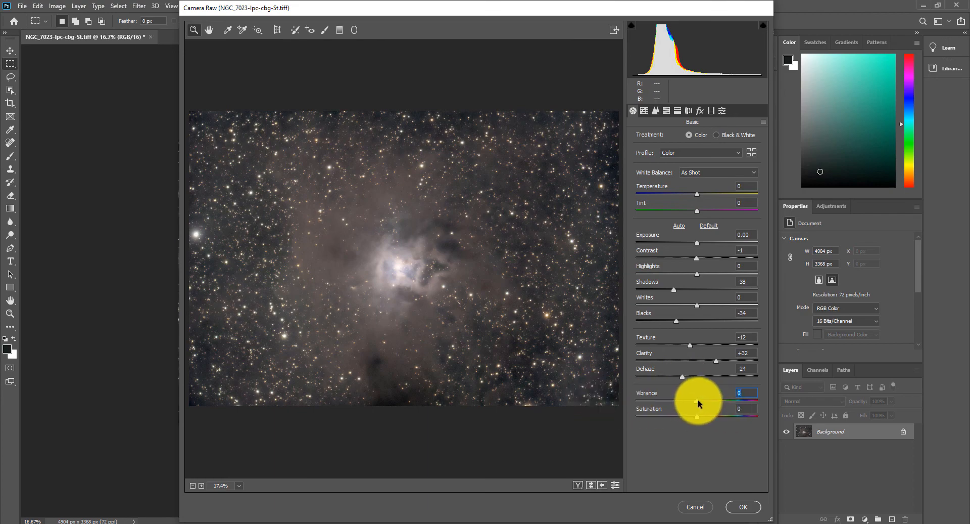
{"action": "left_click_drag", "start_coordinate": [698, 399], "coordinate": [708, 420]}
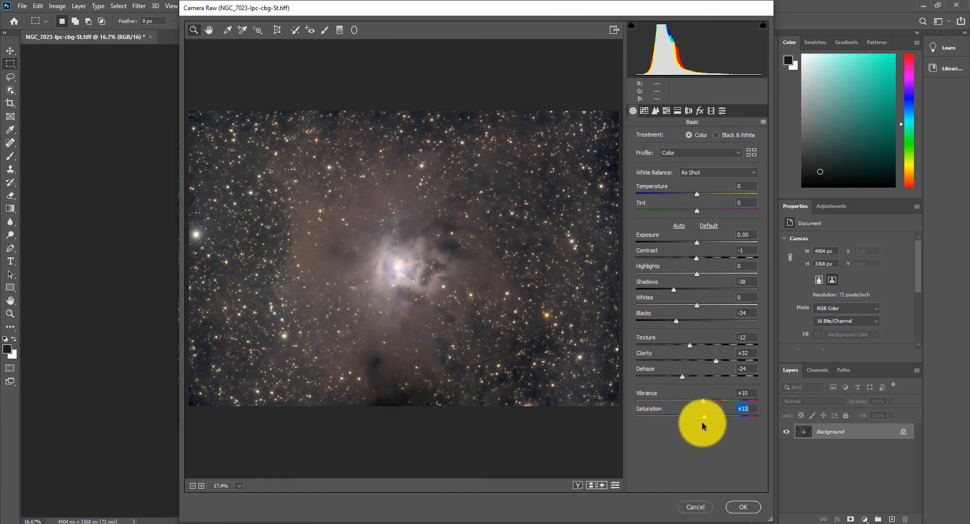
{"action": "mouse_move", "coordinate": [702, 422]}
{"action": "left_mouse_down"}
{"action": "mouse_move", "coordinate": [693, 423]}
{"action": "mouse_move", "coordinate": [705, 421]}
{"action": "left_mouse_up"}
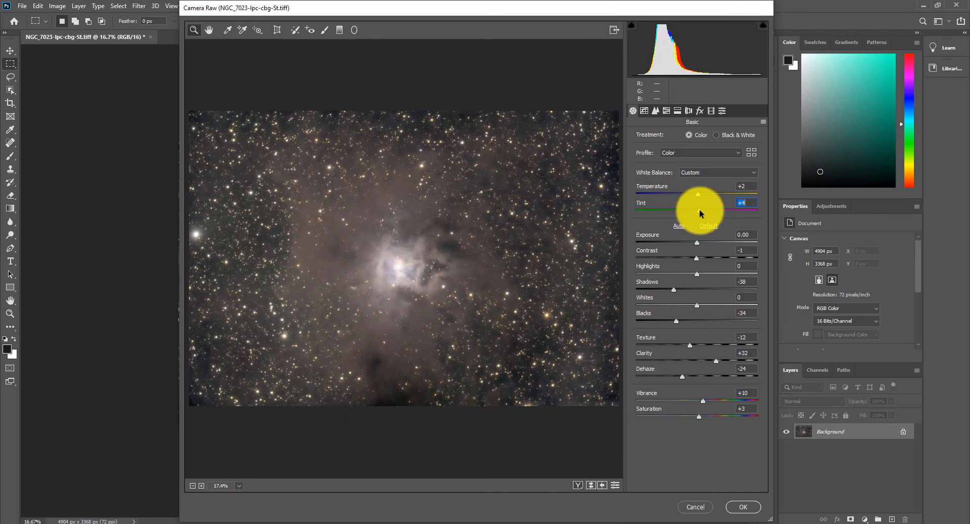
- Set Temperature +2, Tint +3, Highlights -33 and Whites -18, and apply the Camera Raw adjustments to the image
{"action": "left_click_drag", "start_coordinate": [700, 210], "coordinate": [699, 210]}
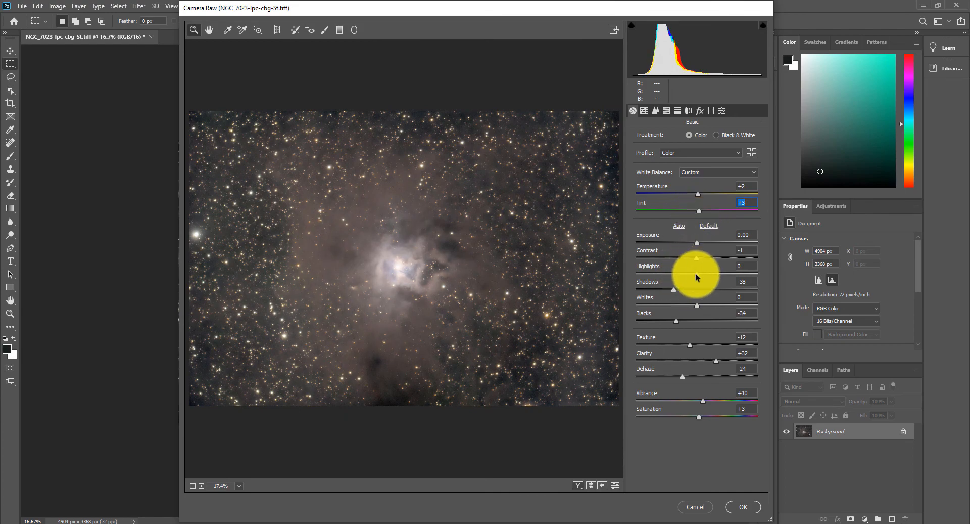
{"action": "left_click_drag", "start_coordinate": [695, 274], "coordinate": [674, 273]}
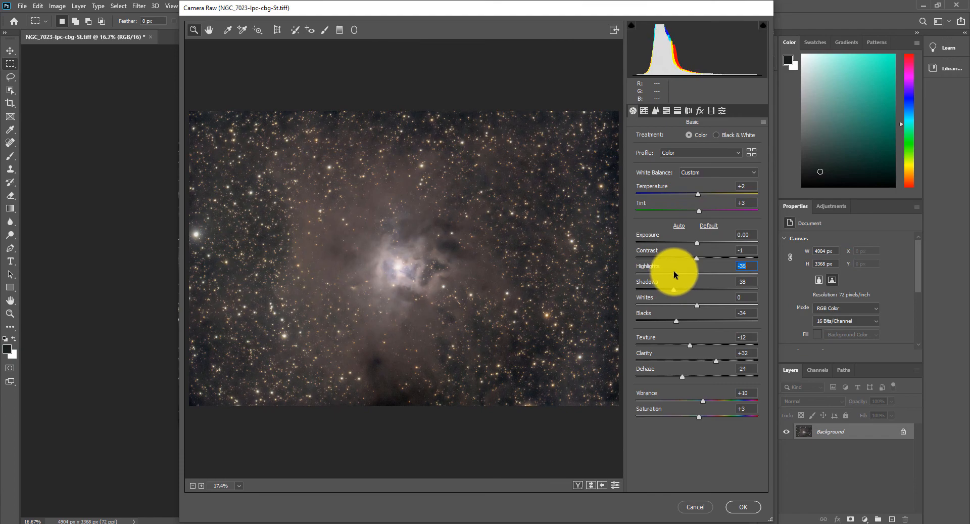
{"action": "left_click_drag", "start_coordinate": [696, 305], "coordinate": [687, 307]}
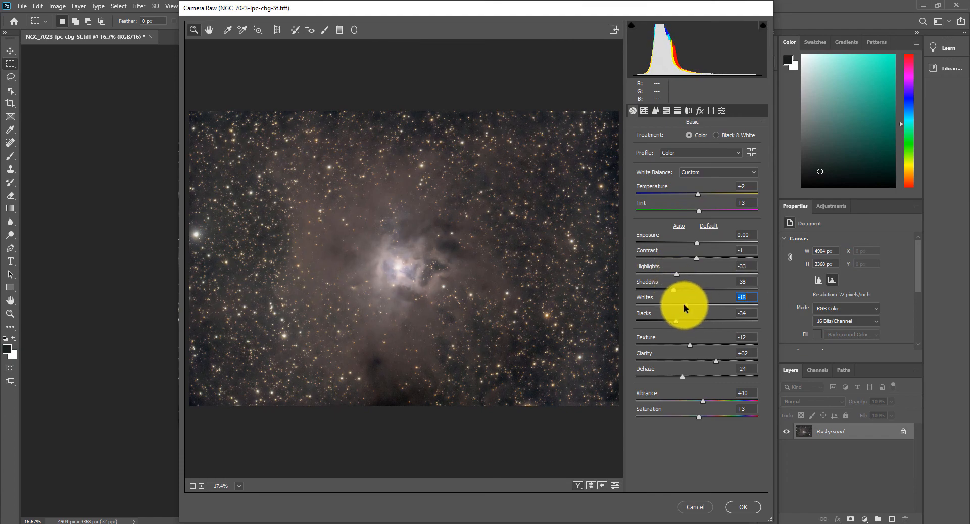
{"action": "left_click_drag", "start_coordinate": [407, 264], "coordinate": [413, 287]}
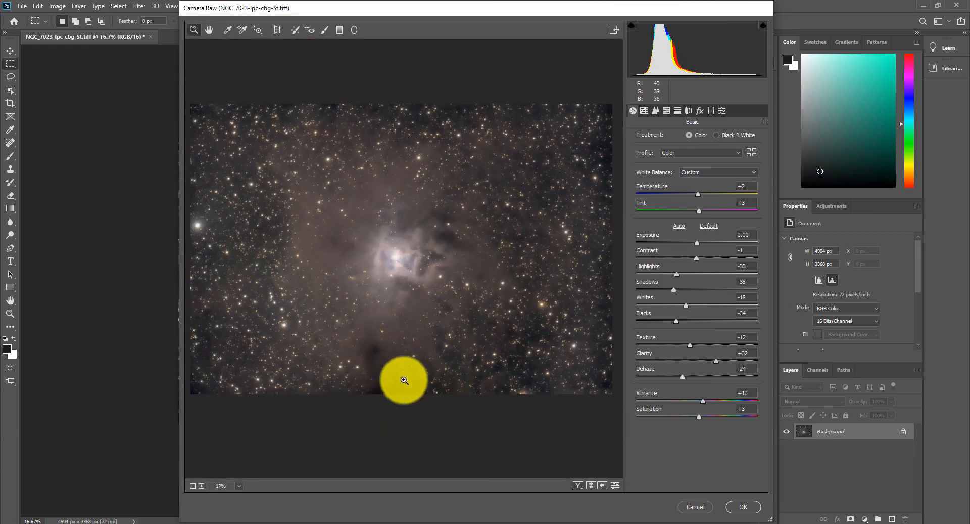
{"action": "left_click", "coordinate": [745, 507]}
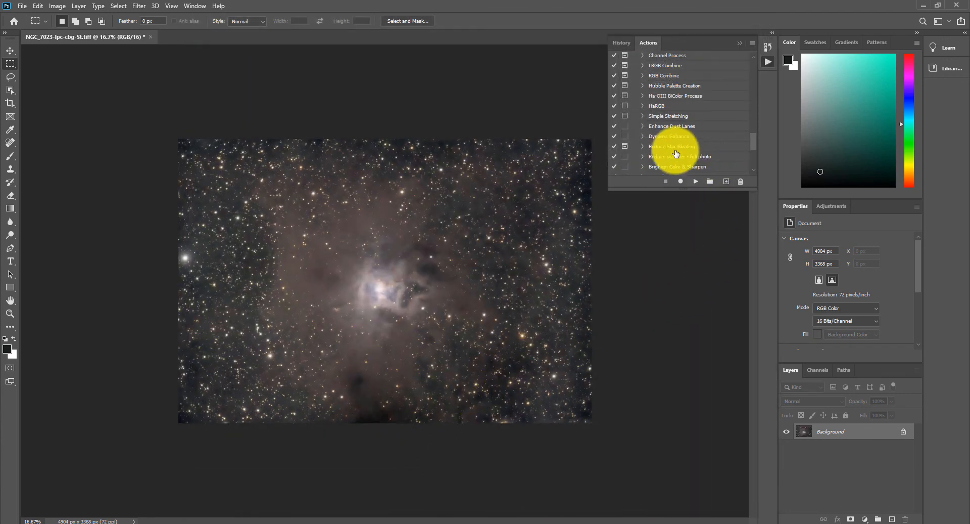
- Run the Enhance DSO and Reduce Stars astronomy action on the nebula image
{"action": "scroll", "coordinate": [667, 144], "scroll_direction": "down", "scroll_amount": 3}
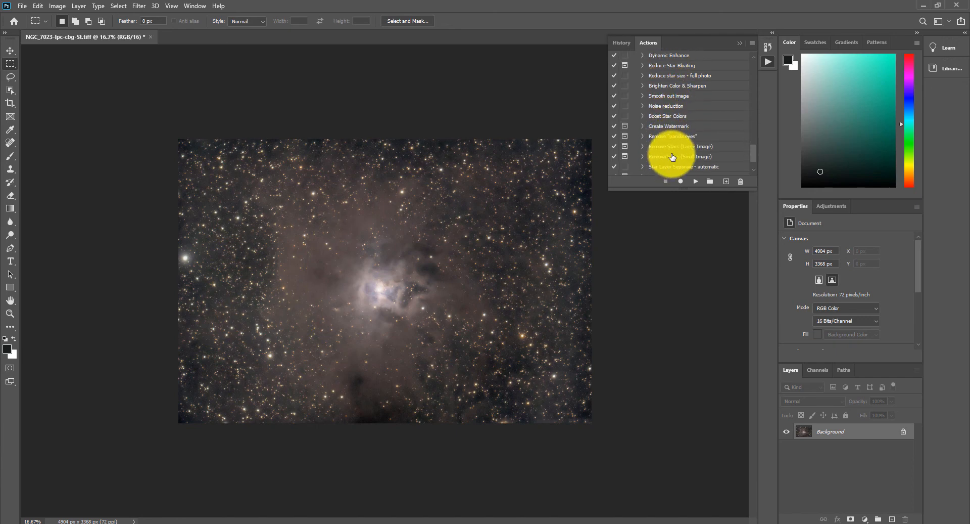
{"action": "scroll", "coordinate": [672, 157], "scroll_direction": "up", "scroll_amount": 5}
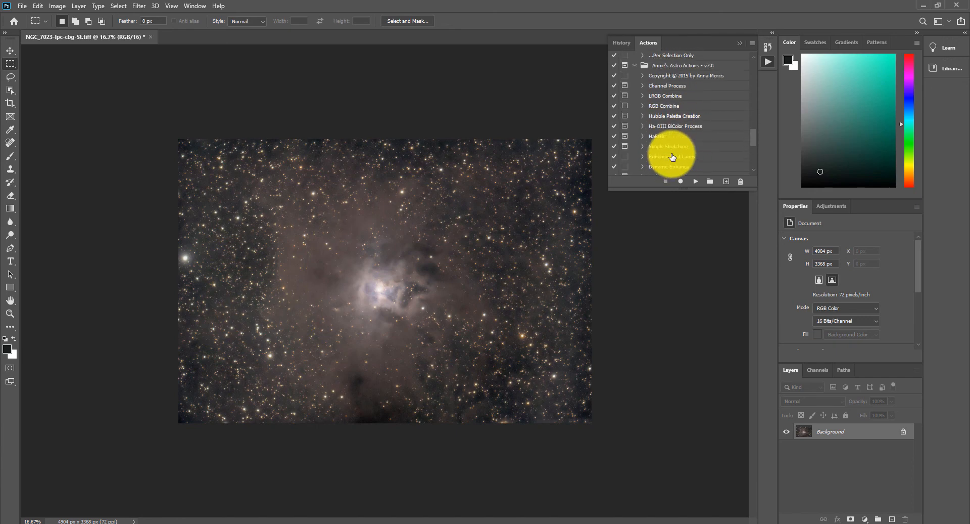
{"action": "scroll", "coordinate": [672, 157], "scroll_direction": "up", "scroll_amount": 6}
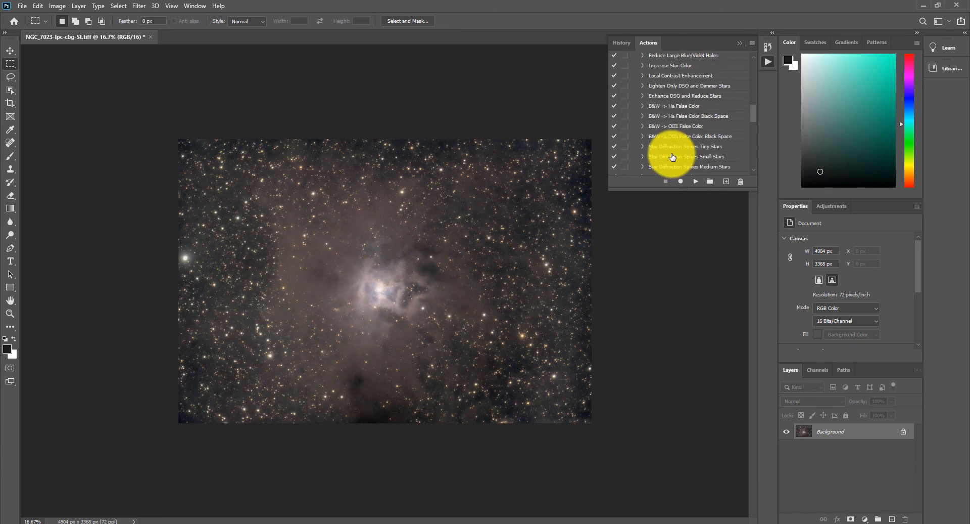
{"action": "scroll", "coordinate": [672, 157], "scroll_direction": "up", "scroll_amount": 2}
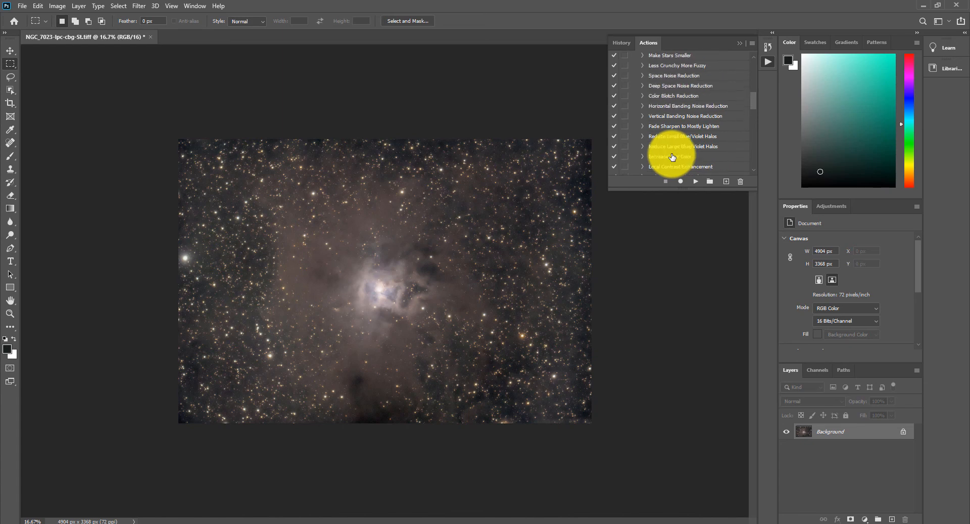
{"action": "scroll", "coordinate": [701, 158], "scroll_direction": "up", "scroll_amount": 3}
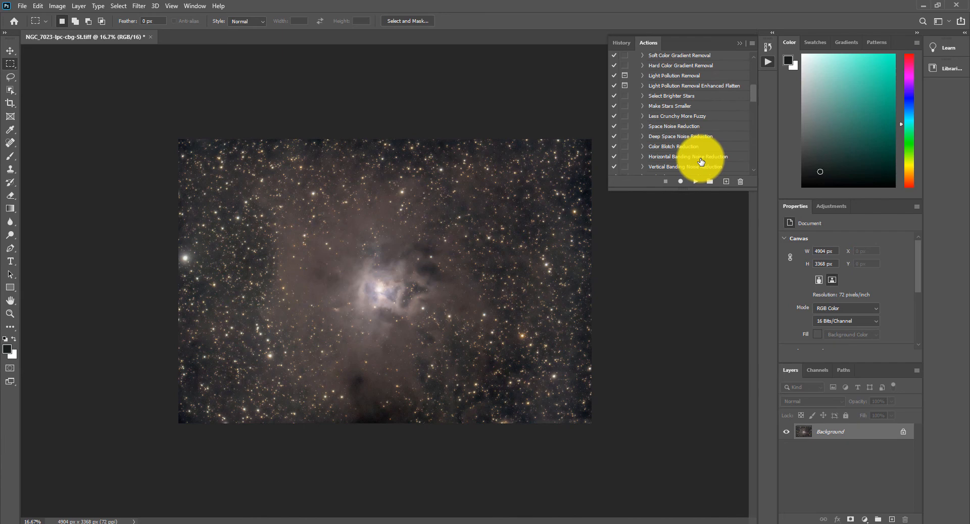
{"action": "scroll", "coordinate": [701, 161], "scroll_direction": "up", "scroll_amount": 2}
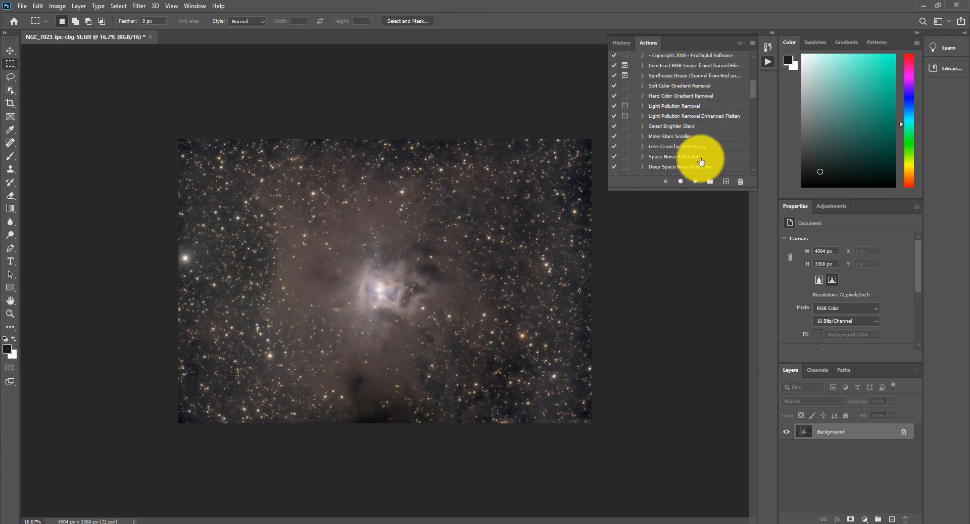
{"action": "scroll", "coordinate": [701, 161], "scroll_direction": "down", "scroll_amount": 10}
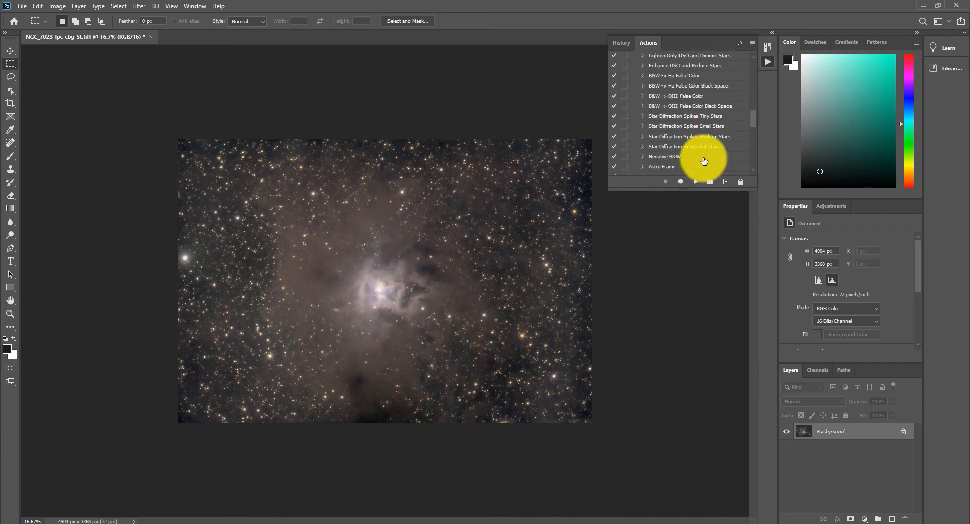
{"action": "scroll", "coordinate": [704, 161], "scroll_direction": "down", "scroll_amount": 2}
{"action": "scroll", "coordinate": [704, 161], "scroll_direction": "down", "scroll_amount": 6}
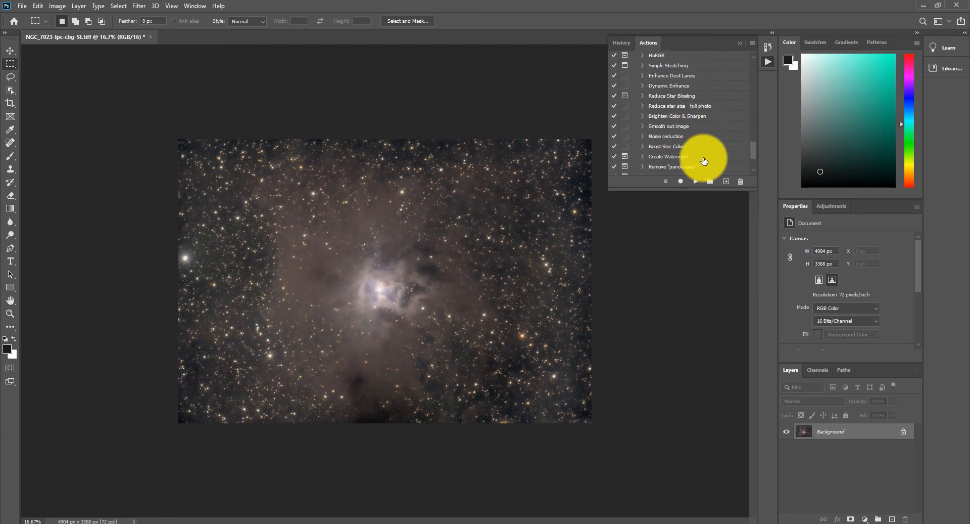
{"action": "scroll", "coordinate": [704, 161], "scroll_direction": "up", "scroll_amount": 5}
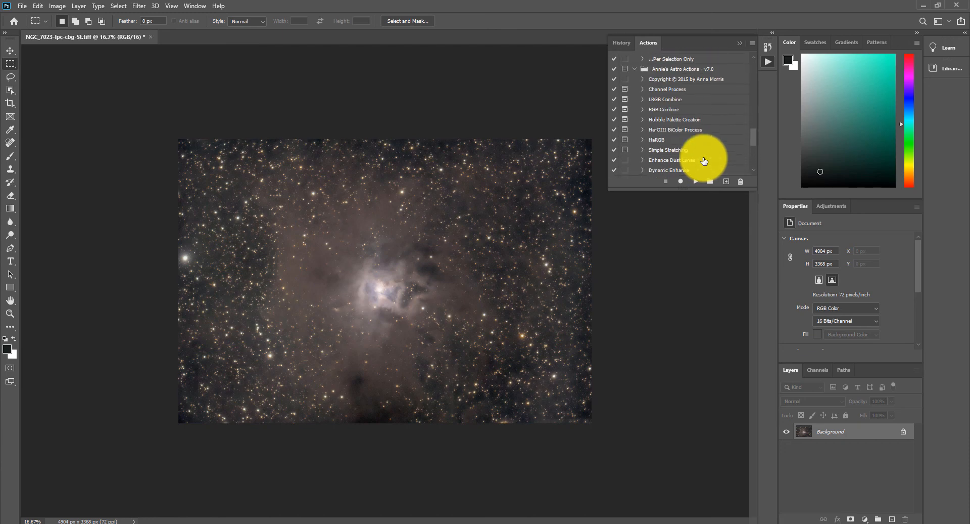
{"action": "scroll", "coordinate": [704, 161], "scroll_direction": "up", "scroll_amount": 5}
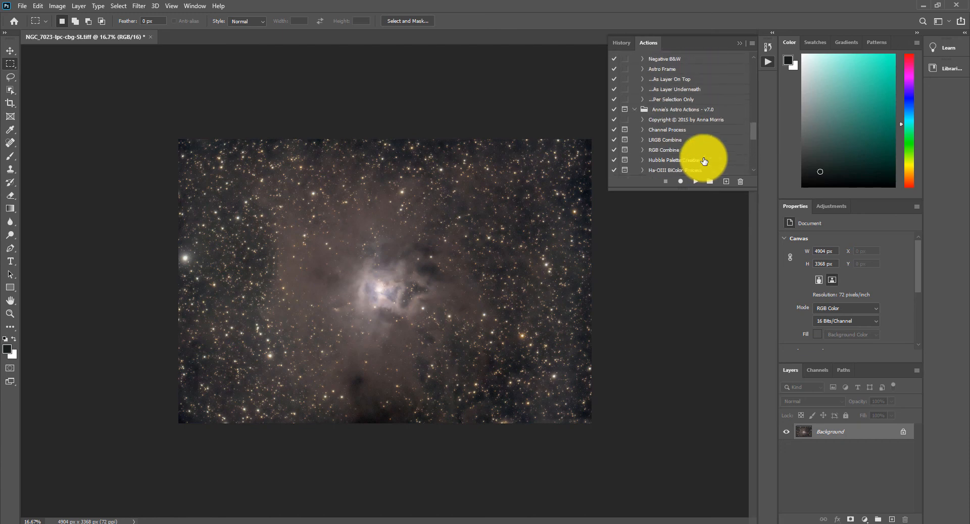
{"action": "scroll", "coordinate": [704, 161], "scroll_direction": "up", "scroll_amount": 2}
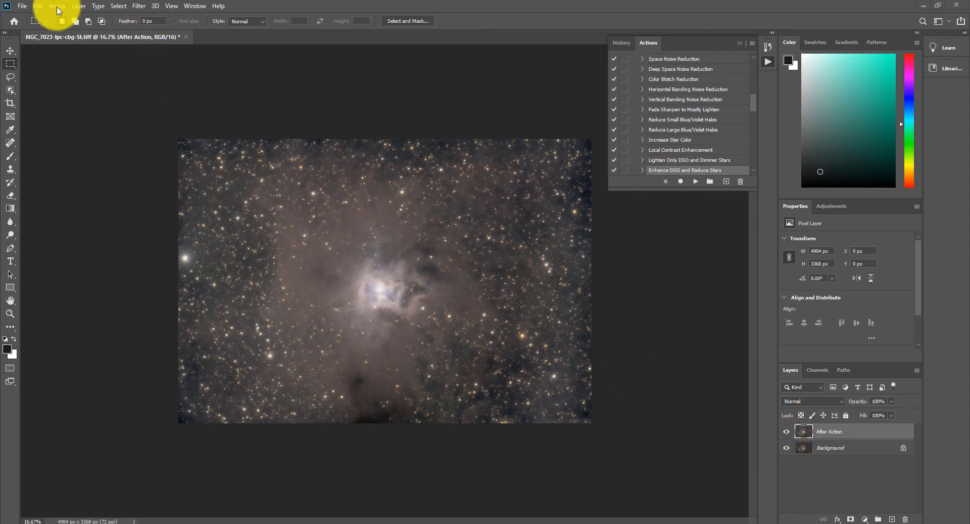
- Compare the image with and without the After Action layer by repeatedly toggling that layer's visibility
{"action": "left_click", "coordinate": [39, 6]}
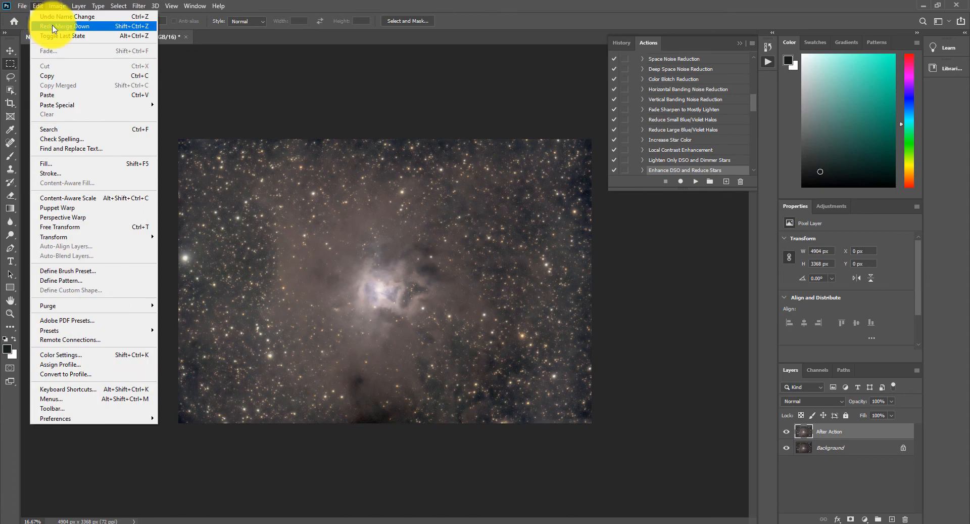
{"action": "left_click", "coordinate": [275, 4]}
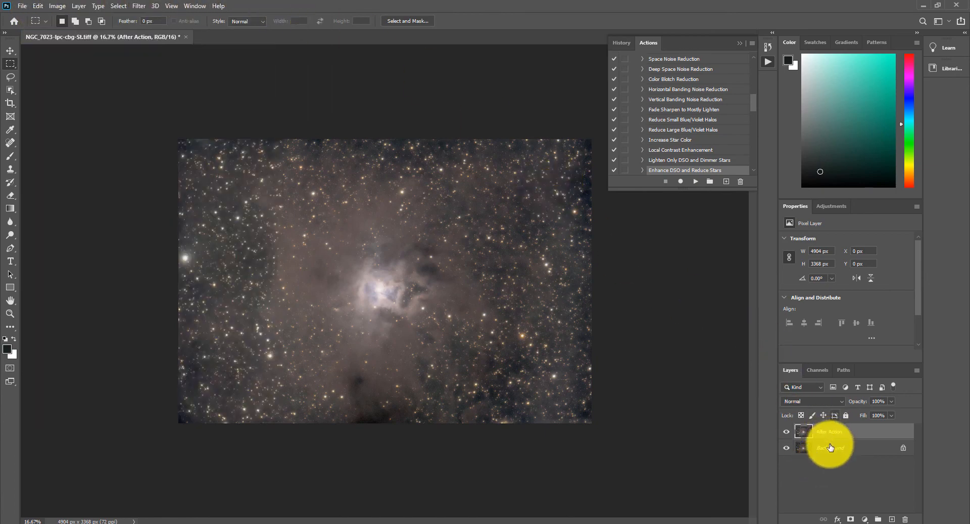
{"action": "left_click", "coordinate": [787, 434]}
{"action": "left_click", "coordinate": [787, 434]}
{"action": "left_click", "coordinate": [788, 434]}
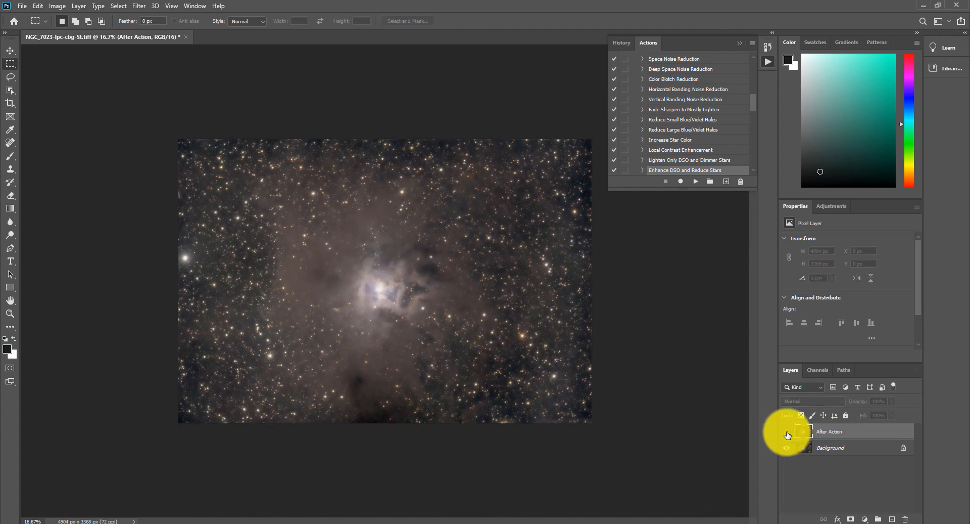
{"action": "left_click", "coordinate": [788, 434]}
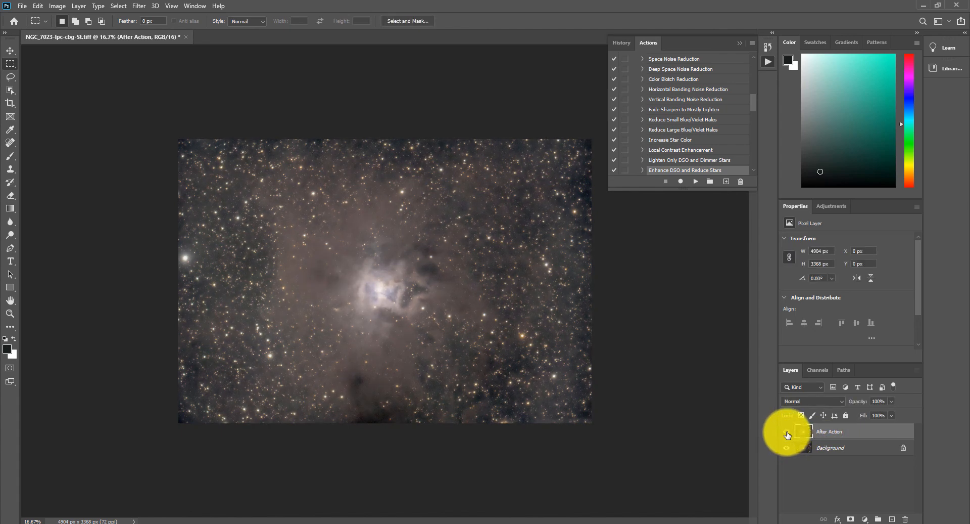
{"action": "left_click", "coordinate": [787, 434]}
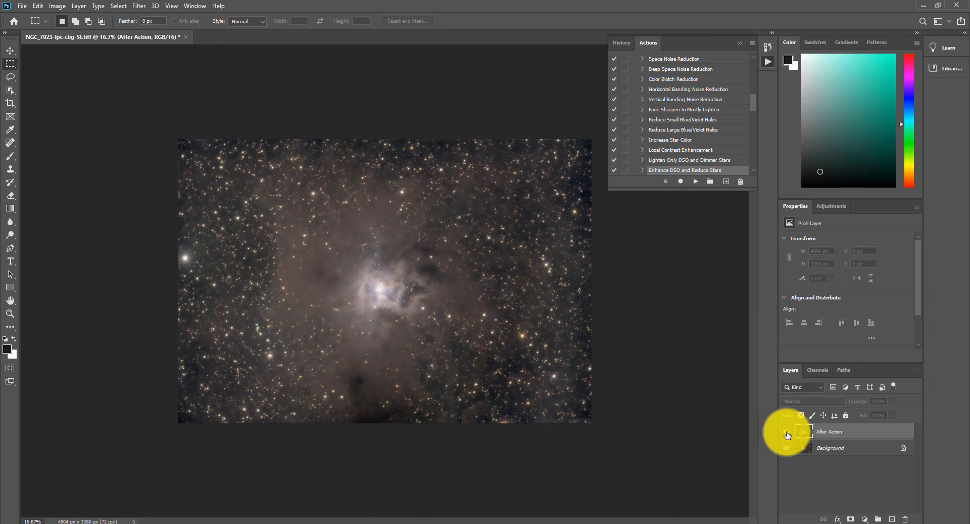
{"action": "left_click", "coordinate": [787, 433]}
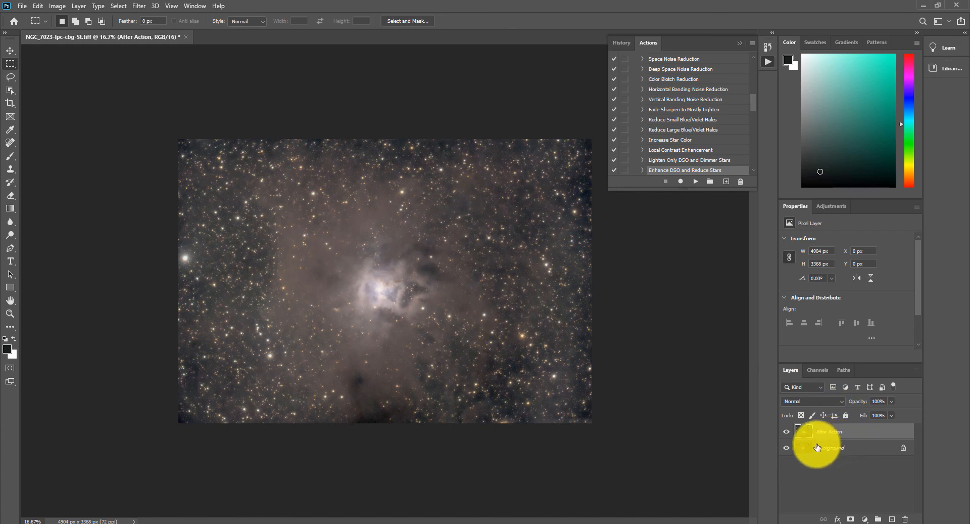
{"action": "left_click", "coordinate": [786, 432]}
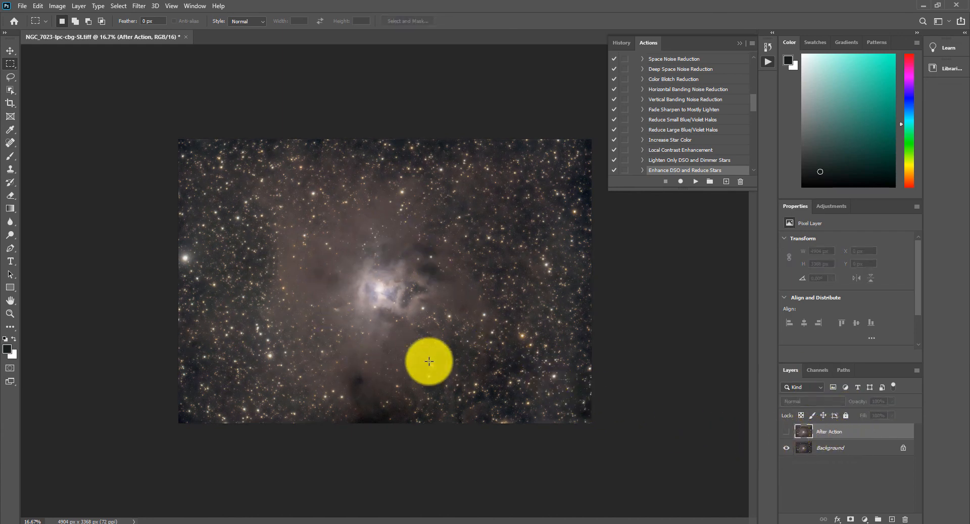
- Delete the After Action layer, keeping only the Background layer
{"action": "right_click", "coordinate": [854, 431]}
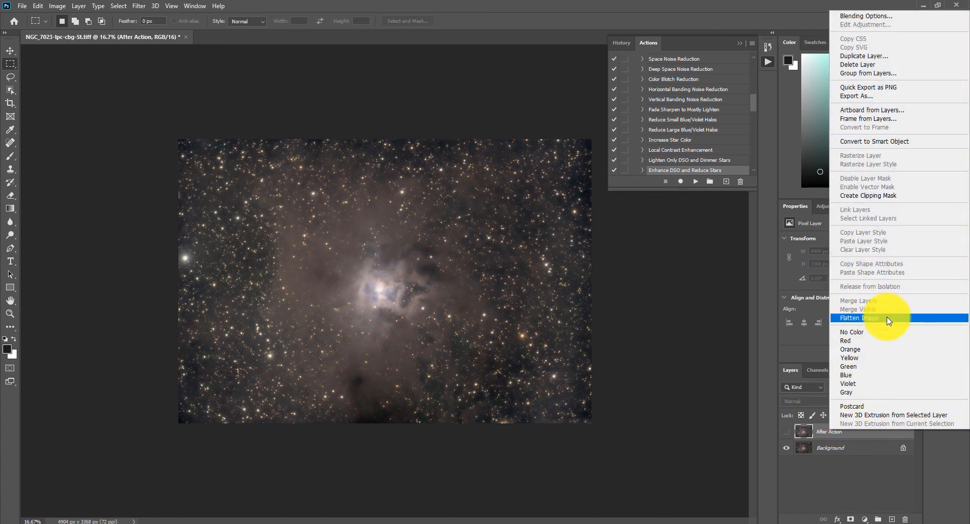
{"action": "left_click", "coordinate": [858, 64]}
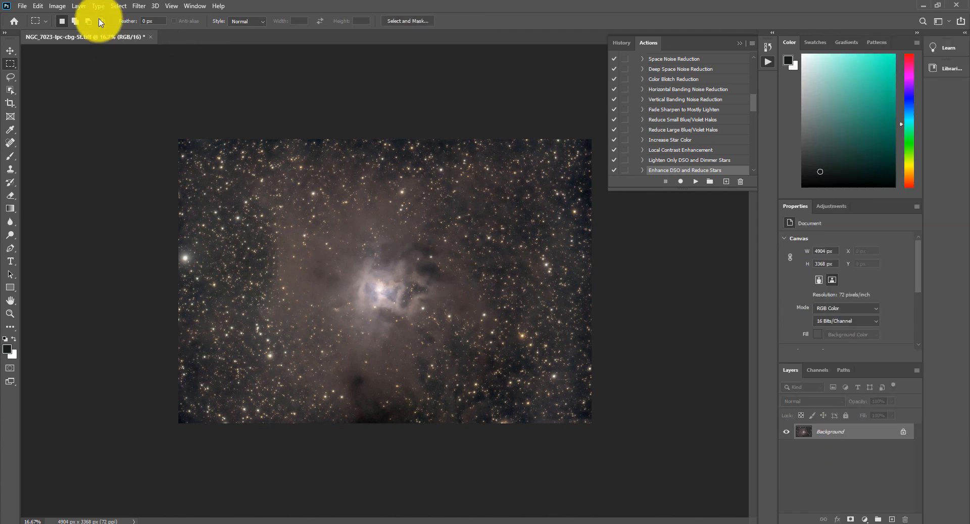
- Start a Selective Color adjustment and set the Reds to Cyan +2%, Magenta +15% and Black -31%, also adjusting their Yellow amount
{"action": "left_click", "coordinate": [74, 7]}
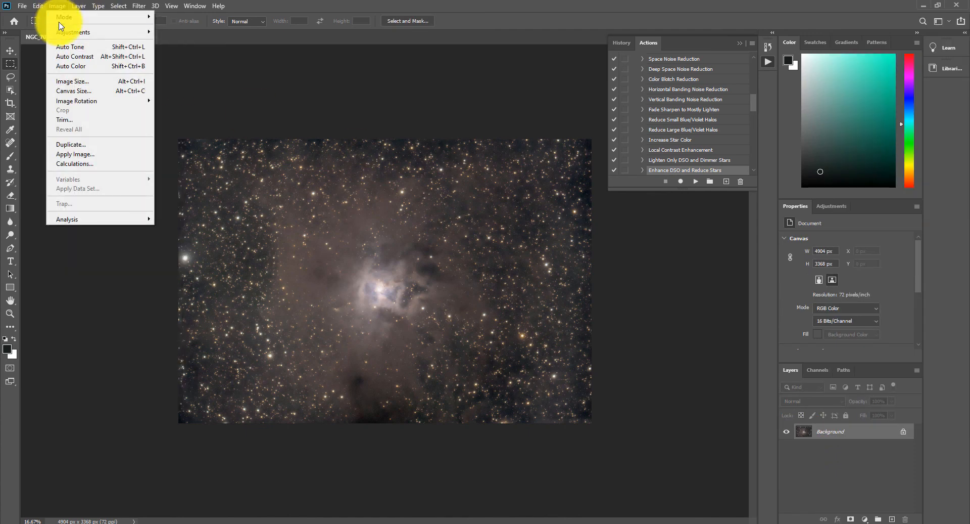
{"action": "mouse_move", "coordinate": [75, 32]}
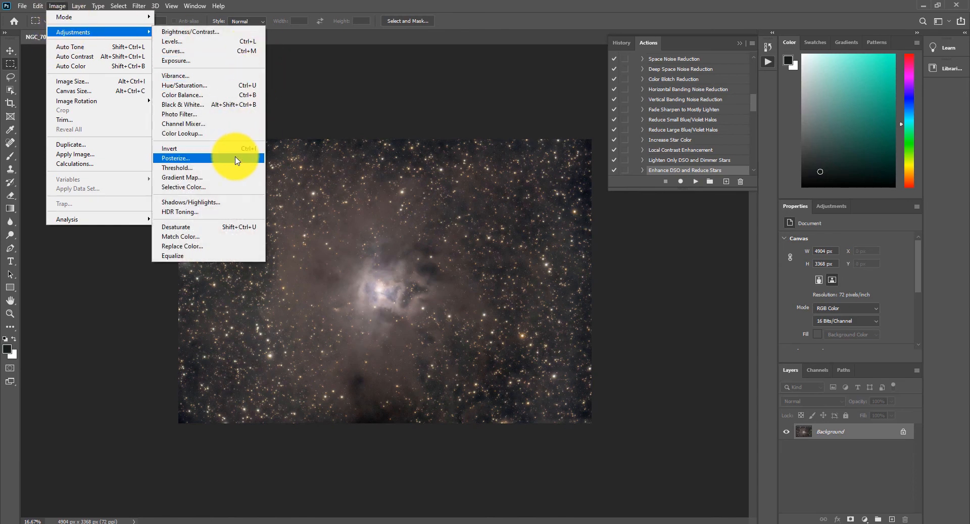
{"action": "left_click", "coordinate": [185, 187]}
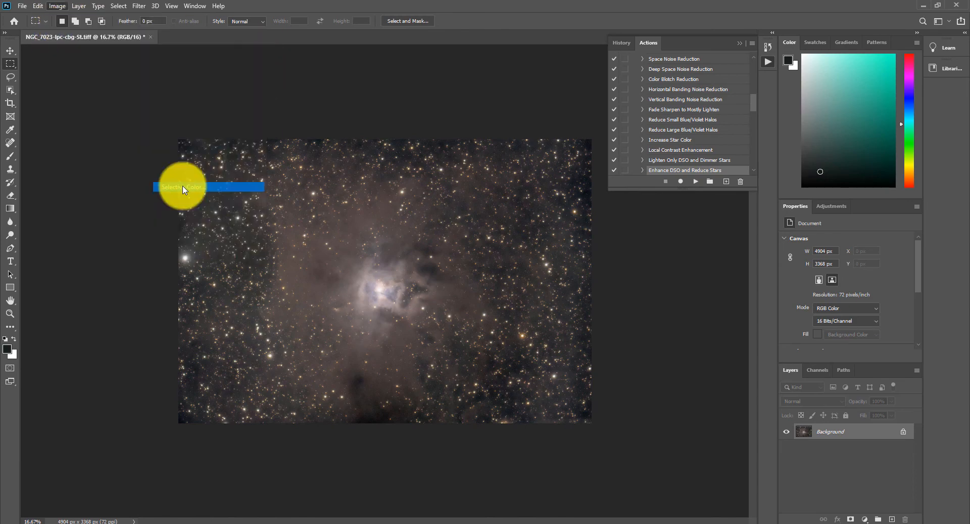
{"action": "left_click", "coordinate": [758, 248]}
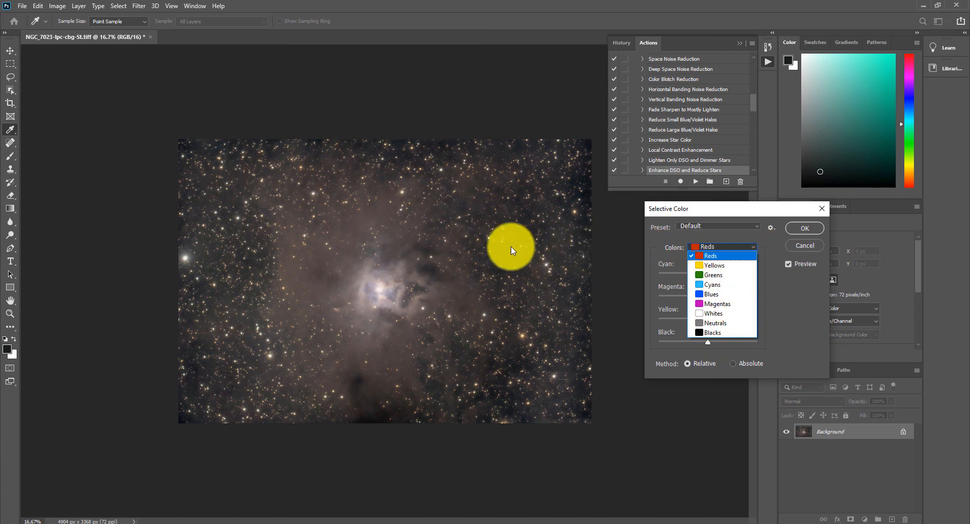
{"action": "left_click", "coordinate": [716, 255]}
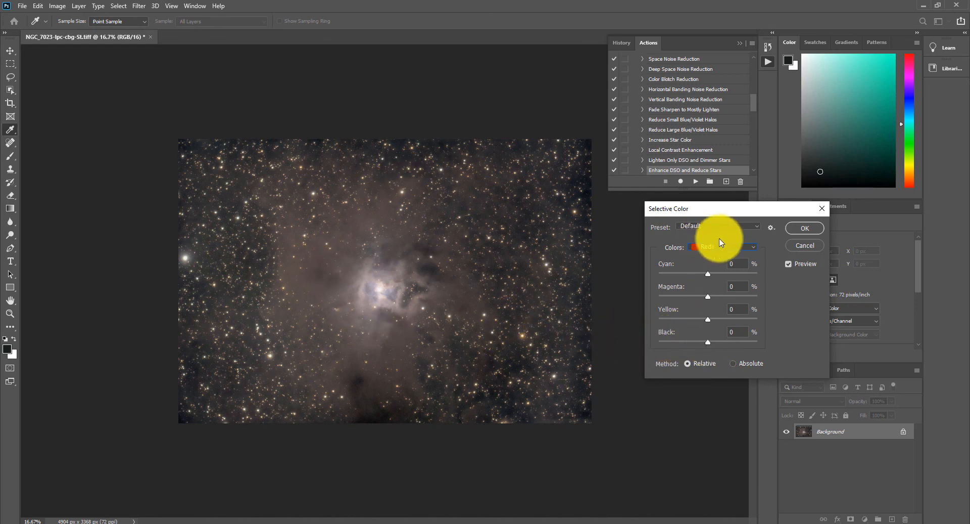
{"action": "left_click_drag", "start_coordinate": [709, 345], "coordinate": [638, 361]}
{"action": "mouse_move", "coordinate": [693, 356]}
{"action": "left_mouse_down"}
{"action": "mouse_move", "coordinate": [774, 353]}
{"action": "mouse_move", "coordinate": [660, 362]}
{"action": "mouse_move", "coordinate": [744, 360]}
{"action": "mouse_move", "coordinate": [671, 368]}
{"action": "mouse_move", "coordinate": [745, 368]}
{"action": "mouse_move", "coordinate": [685, 369]}
{"action": "mouse_move", "coordinate": [700, 367]}
{"action": "left_mouse_up"}
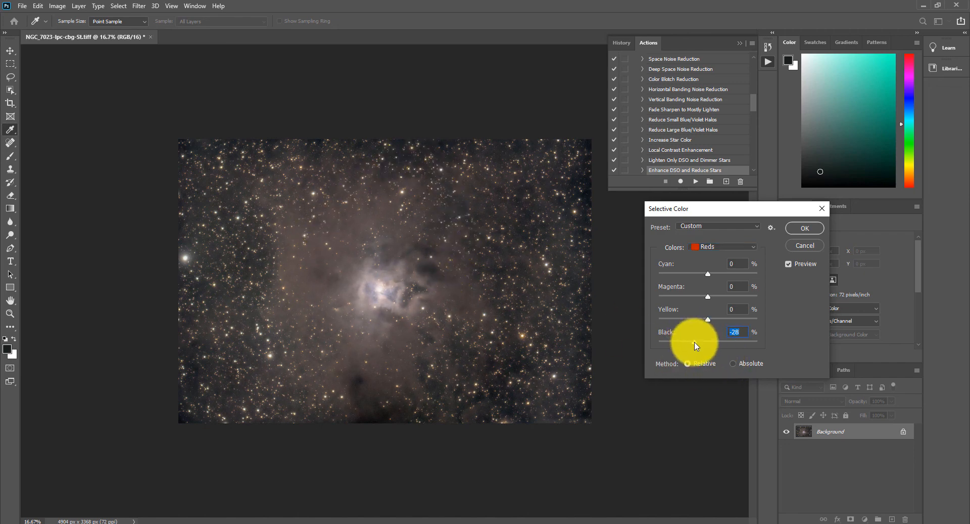
{"action": "left_click", "coordinate": [694, 343]}
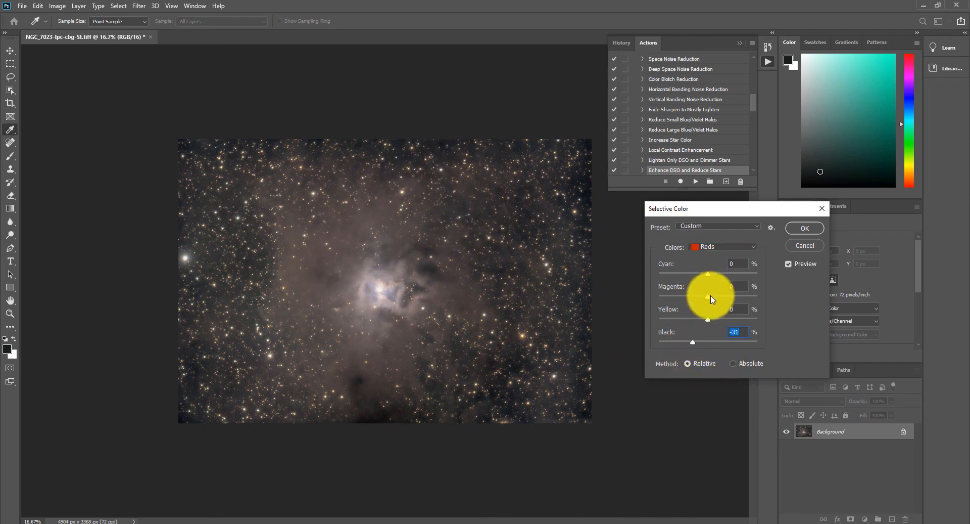
{"action": "left_click_drag", "start_coordinate": [708, 299], "coordinate": [709, 276]}
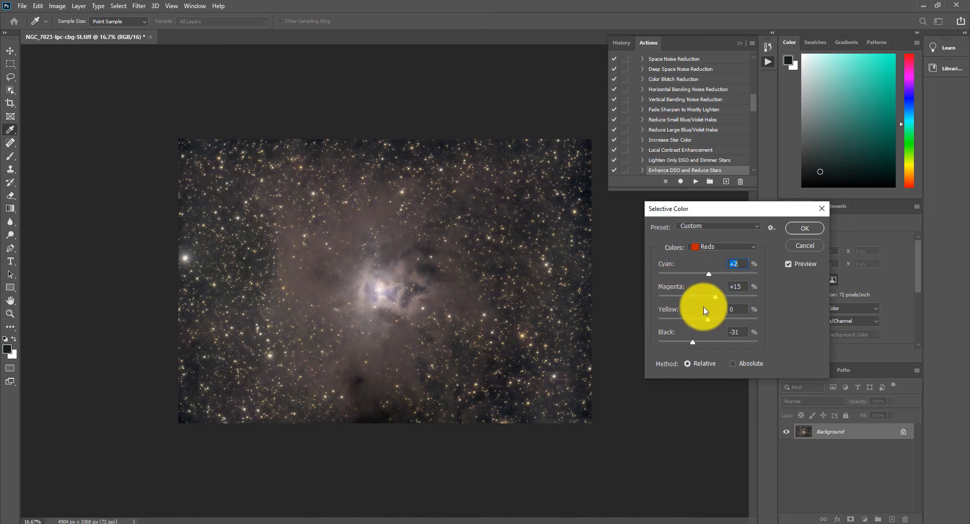
{"action": "mouse_move", "coordinate": [708, 320]}
{"action": "left_mouse_down"}
{"action": "mouse_move", "coordinate": [742, 322]}
{"action": "mouse_move", "coordinate": [718, 322]}
{"action": "left_mouse_up"}
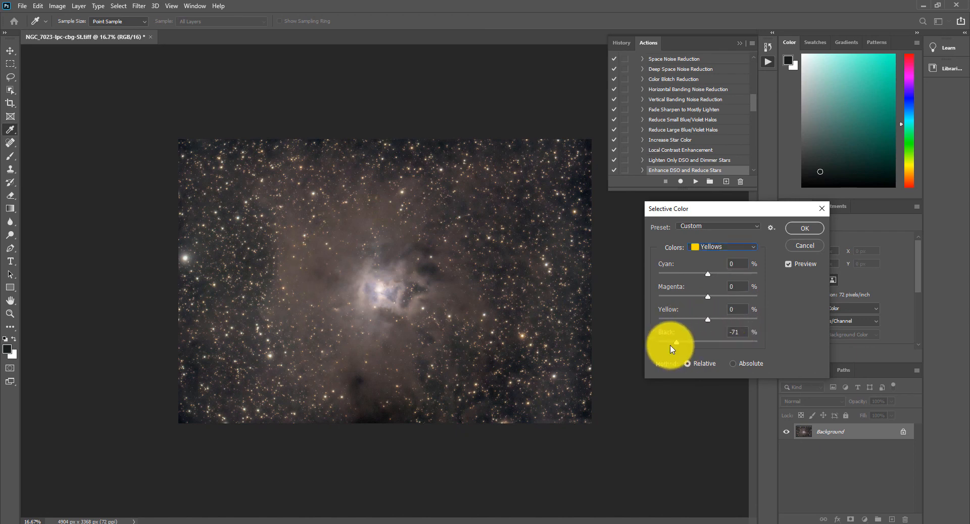
- Try different Black amounts for the Yellows in Selective Color, and set Black to +10% for the Blacks
{"action": "left_click_drag", "start_coordinate": [672, 346], "coordinate": [707, 348]}
{"action": "left_click", "coordinate": [726, 246]}
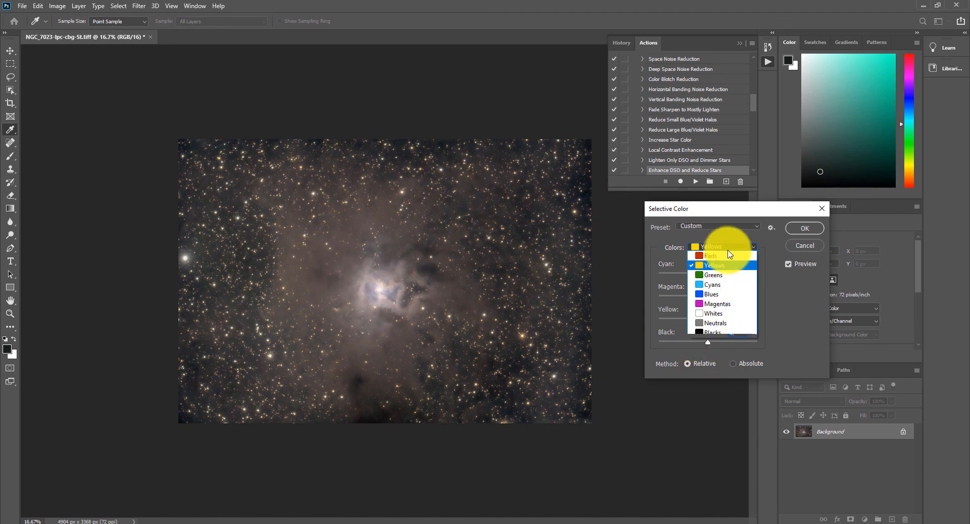
{"action": "left_click", "coordinate": [711, 333]}
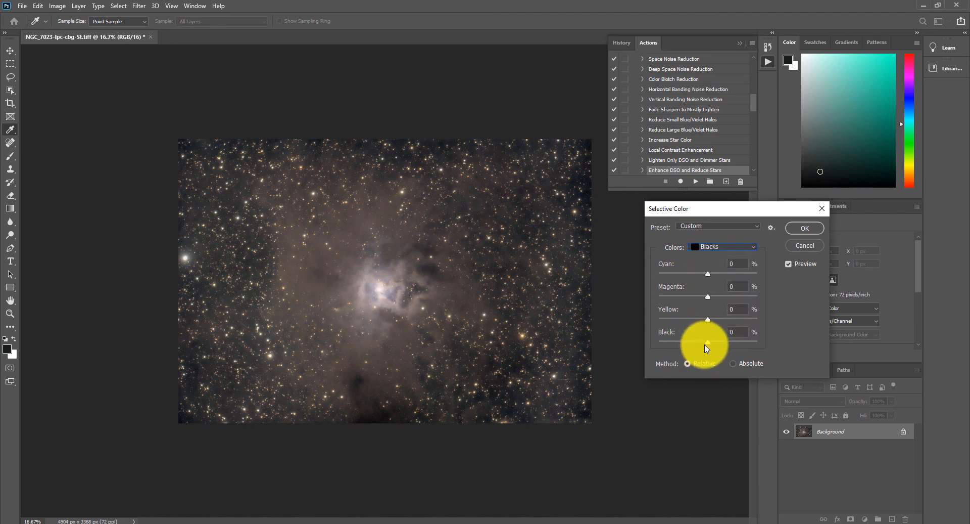
{"action": "mouse_move", "coordinate": [710, 346]}
{"action": "left_mouse_down"}
{"action": "mouse_move", "coordinate": [695, 345]}
{"action": "mouse_move", "coordinate": [717, 347]}
{"action": "left_mouse_up"}
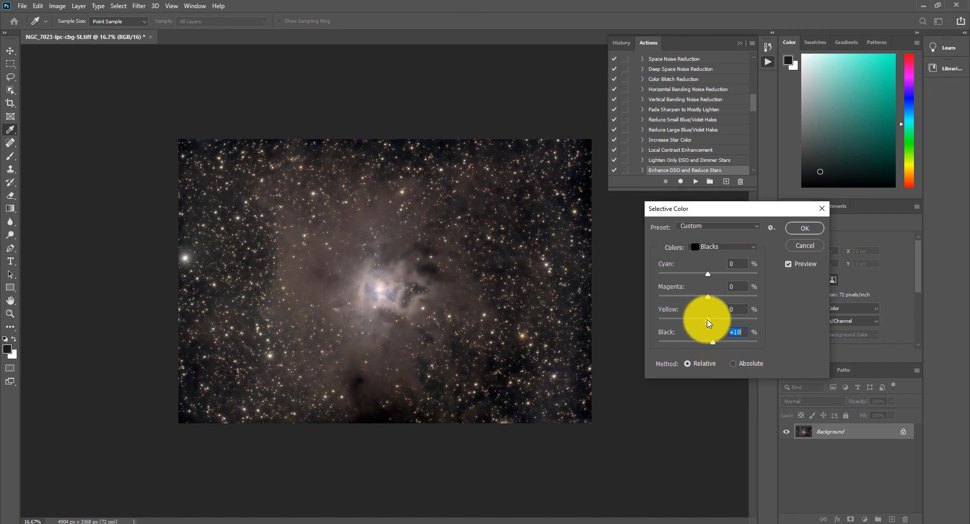
- Set Black to +3% for the Neutrals in Selective Color
{"action": "left_click", "coordinate": [726, 247]}
{"action": "left_click", "coordinate": [714, 326]}
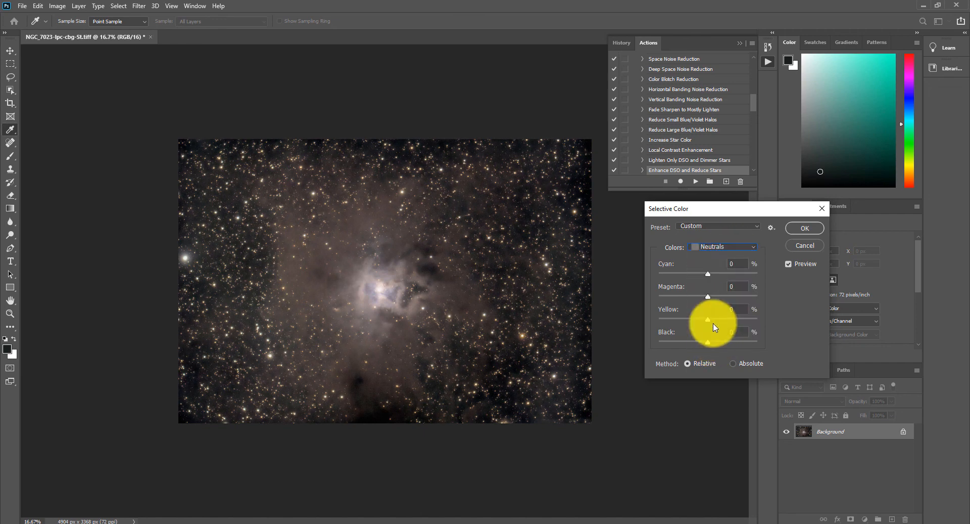
{"action": "mouse_move", "coordinate": [707, 347]}
{"action": "left_mouse_down"}
{"action": "mouse_move", "coordinate": [690, 346]}
{"action": "mouse_move", "coordinate": [709, 349]}
{"action": "left_mouse_up"}
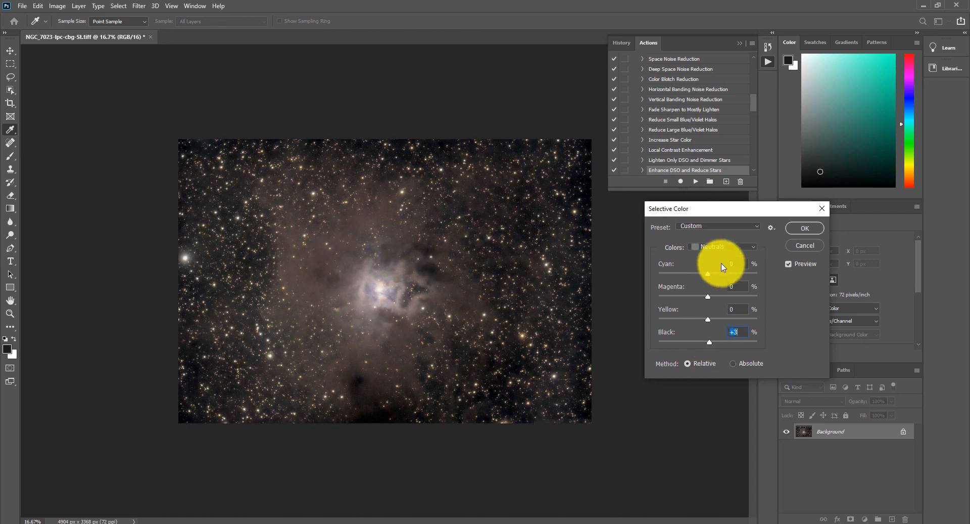
- Try lighter and darker Black amounts for the Whites in Selective Color, settling on +9%
{"action": "left_click", "coordinate": [726, 246]}
{"action": "left_click", "coordinate": [721, 314]}
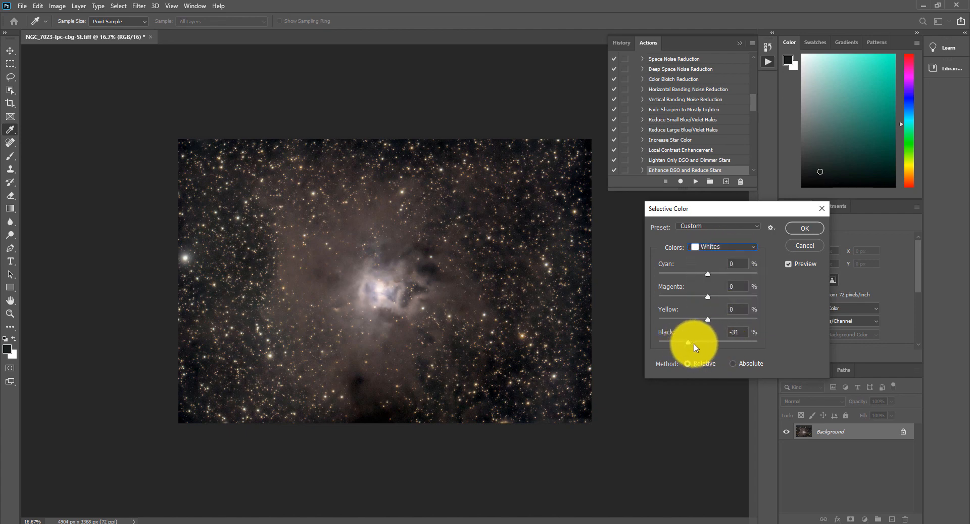
{"action": "left_click_drag", "start_coordinate": [694, 343], "coordinate": [694, 344]}
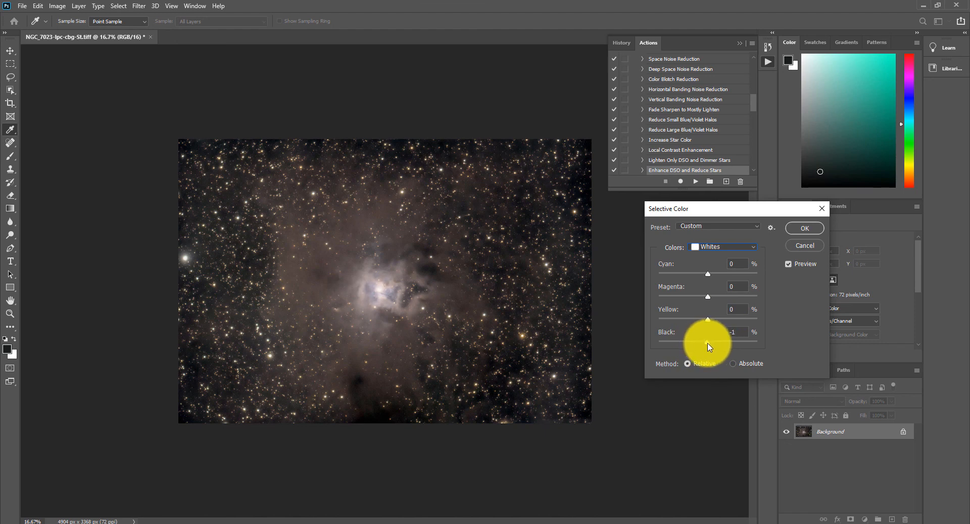
{"action": "mouse_move", "coordinate": [722, 347]}
{"action": "left_mouse_down"}
{"action": "mouse_move", "coordinate": [692, 349]}
{"action": "mouse_move", "coordinate": [718, 348]}
{"action": "left_mouse_up"}
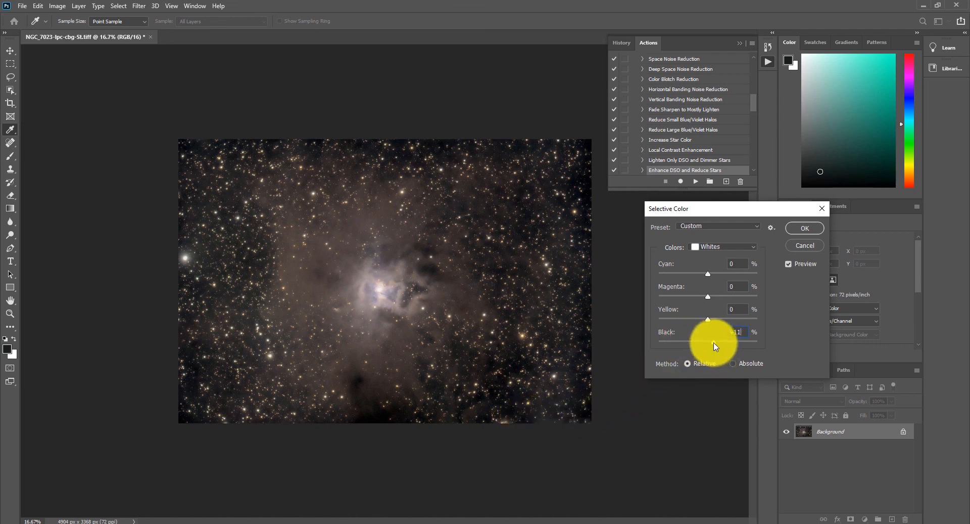
{"action": "left_click_drag", "start_coordinate": [714, 345], "coordinate": [715, 346]}
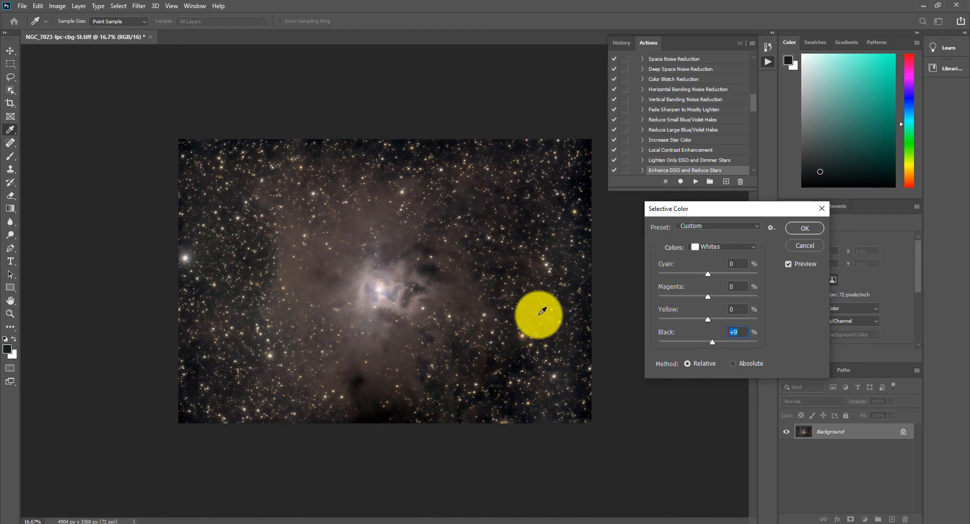